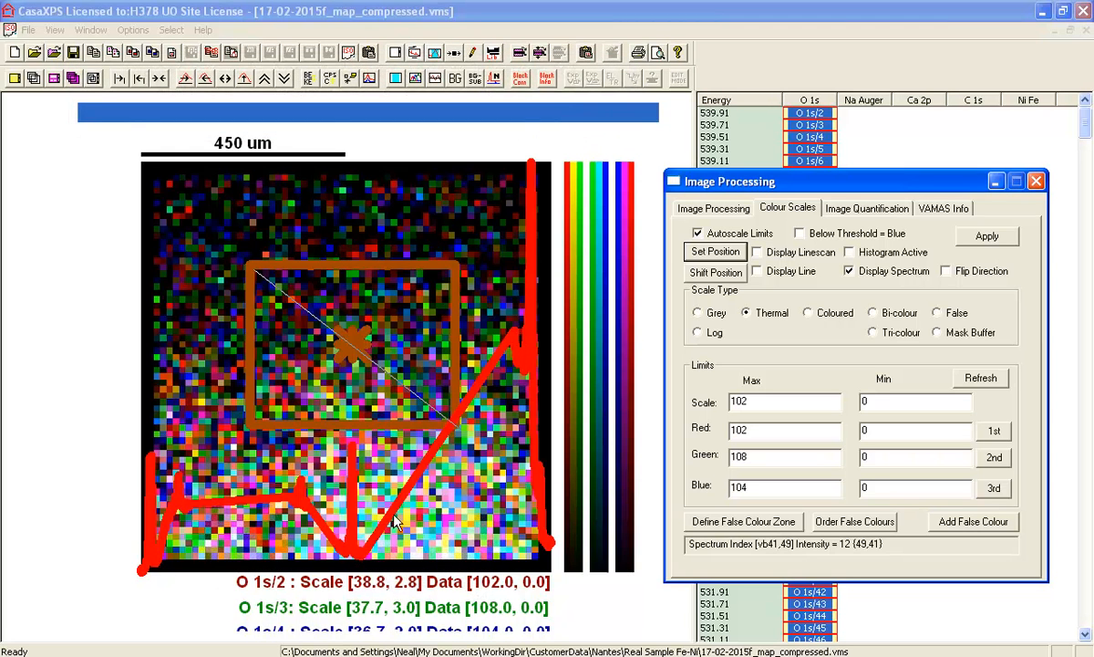
- Overlay the O 1s image blocks, followed by the C 1s image blocks, to inspect the spectra summed over the boxed pixels
{"action": "left_click", "coordinate": [813, 99]}
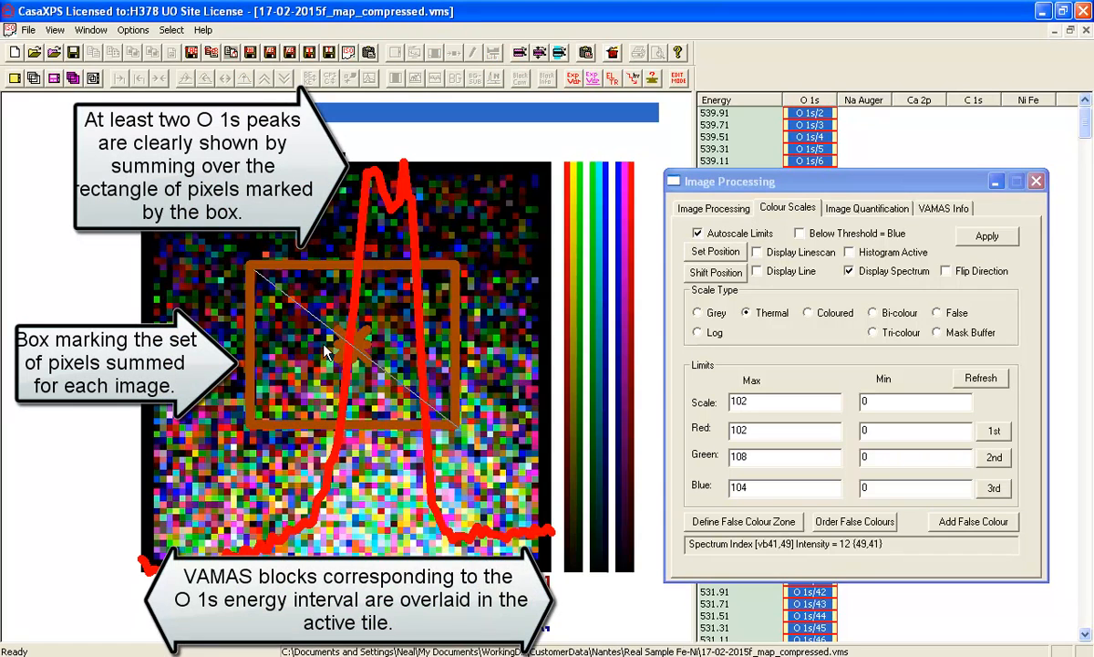
{"action": "left_click", "coordinate": [972, 101]}
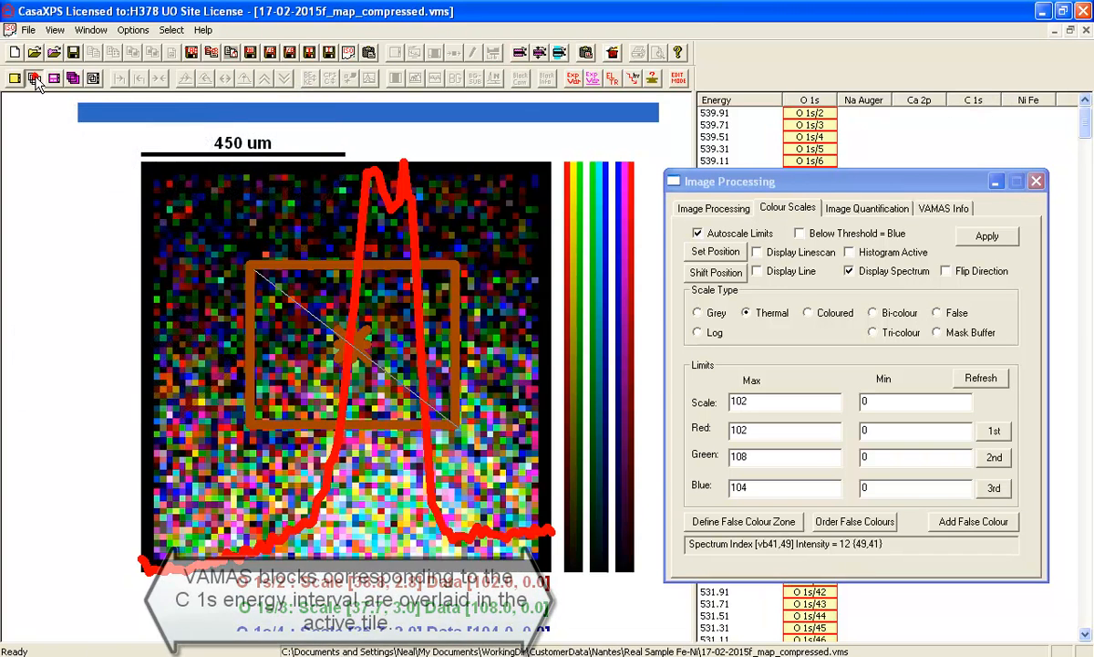
{"action": "left_click", "coordinate": [33, 79]}
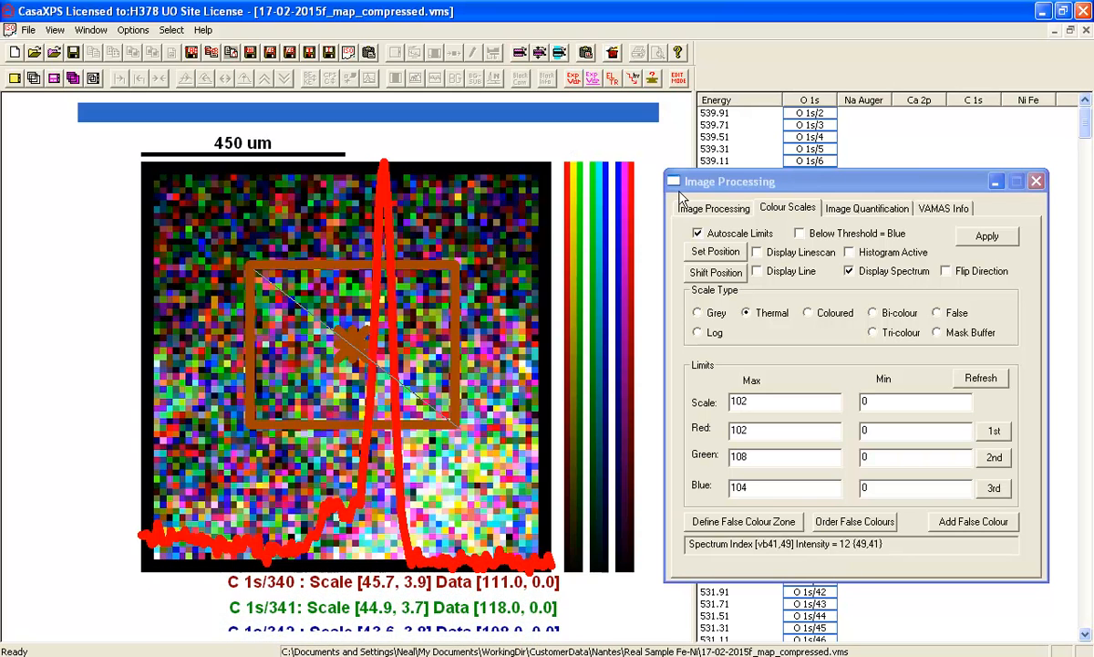
- Overlay the image blocks of all energy intervals and filter their outliers with a value of 70 and 5 iterations
{"action": "left_click", "coordinate": [684, 98]}
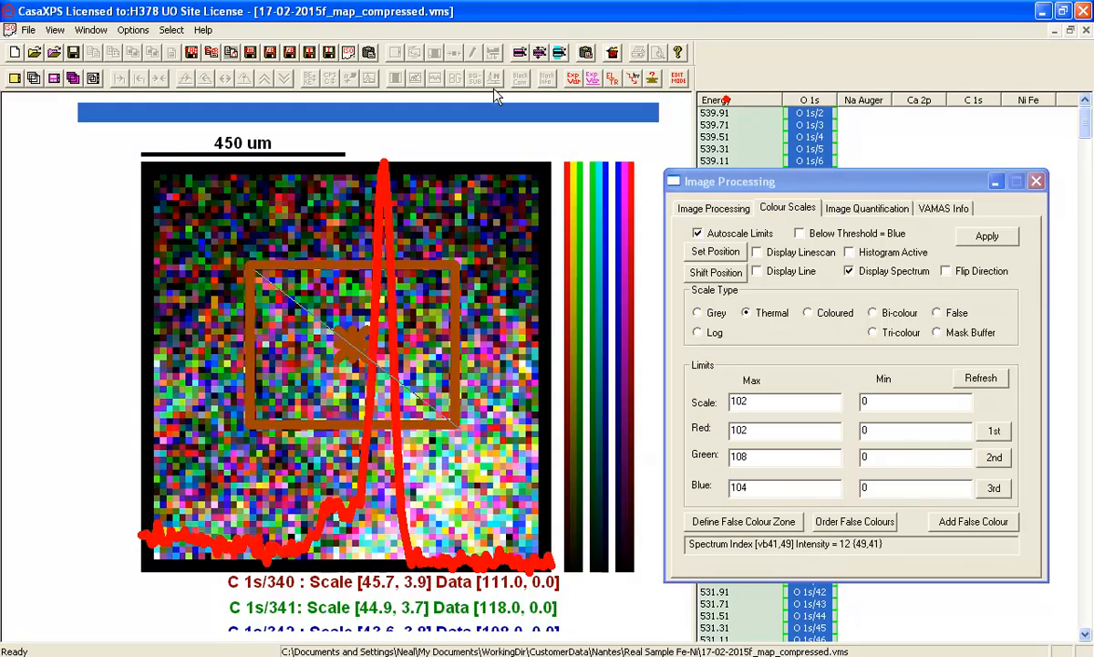
{"action": "left_click", "coordinate": [48, 80]}
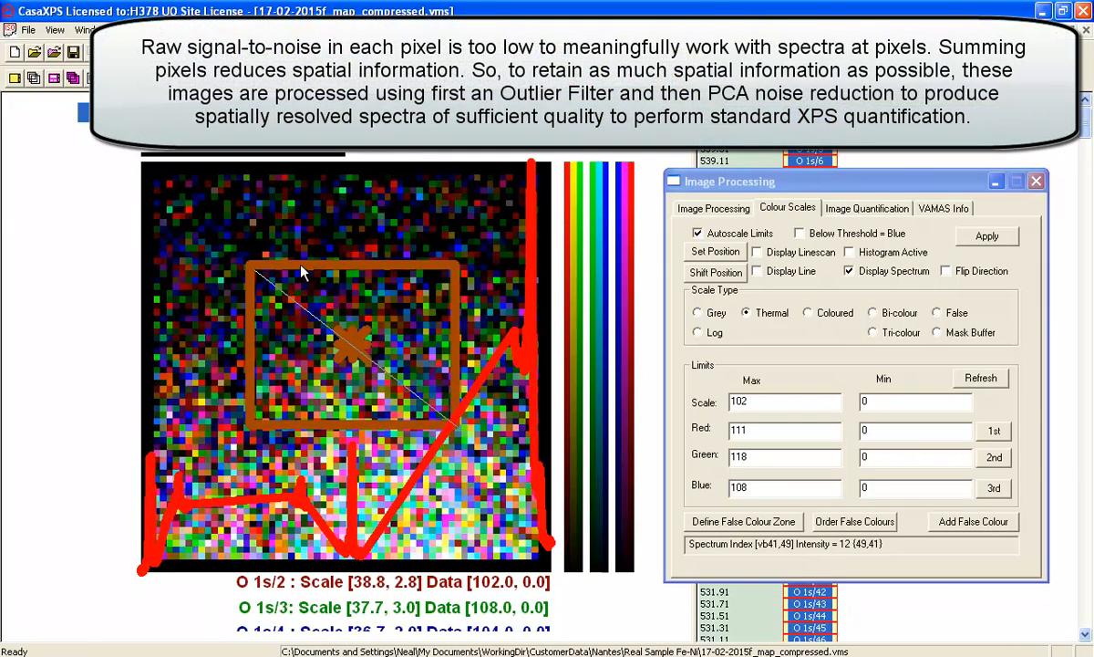
{"action": "left_click", "coordinate": [679, 204]}
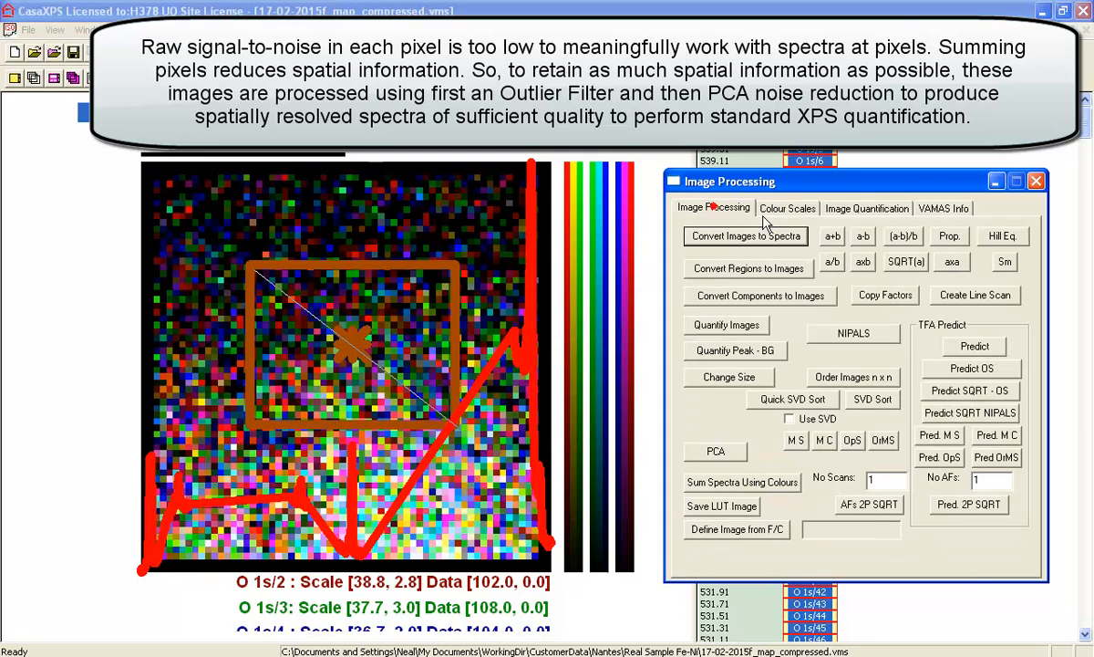
{"action": "left_click", "coordinate": [865, 210]}
{"action": "left_click", "coordinate": [873, 344]}
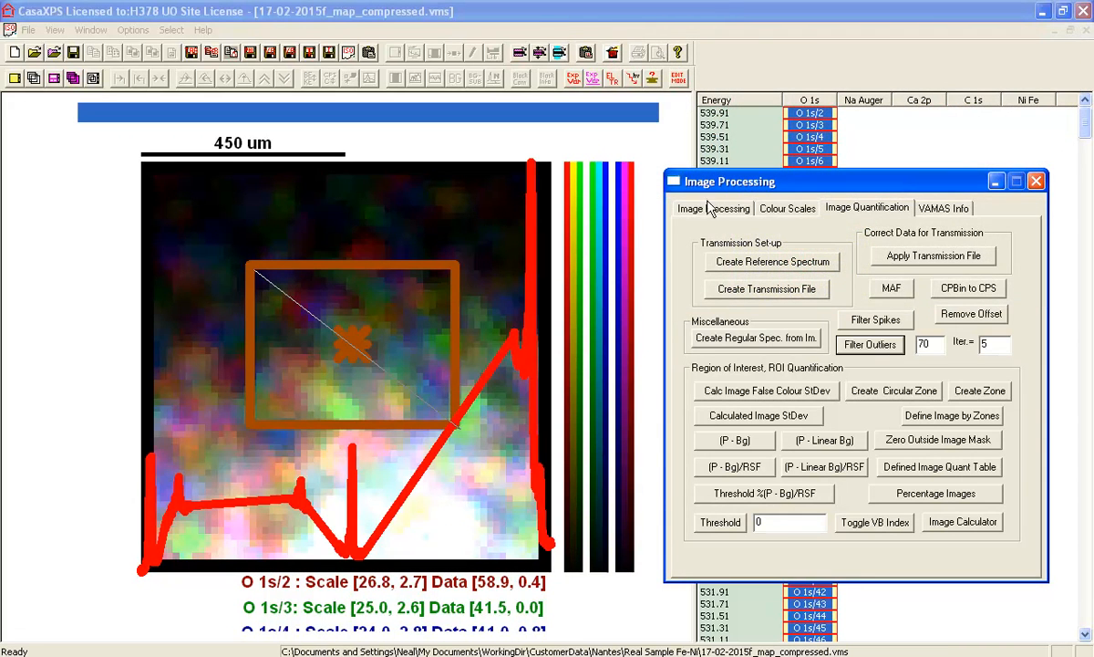
- Run the Pred. OpS PCA noise reduction on the images with 14 abstract images (No Scans) and 8 abstract factors
{"action": "left_click", "coordinate": [711, 207]}
{"action": "left_click", "coordinate": [881, 477]}
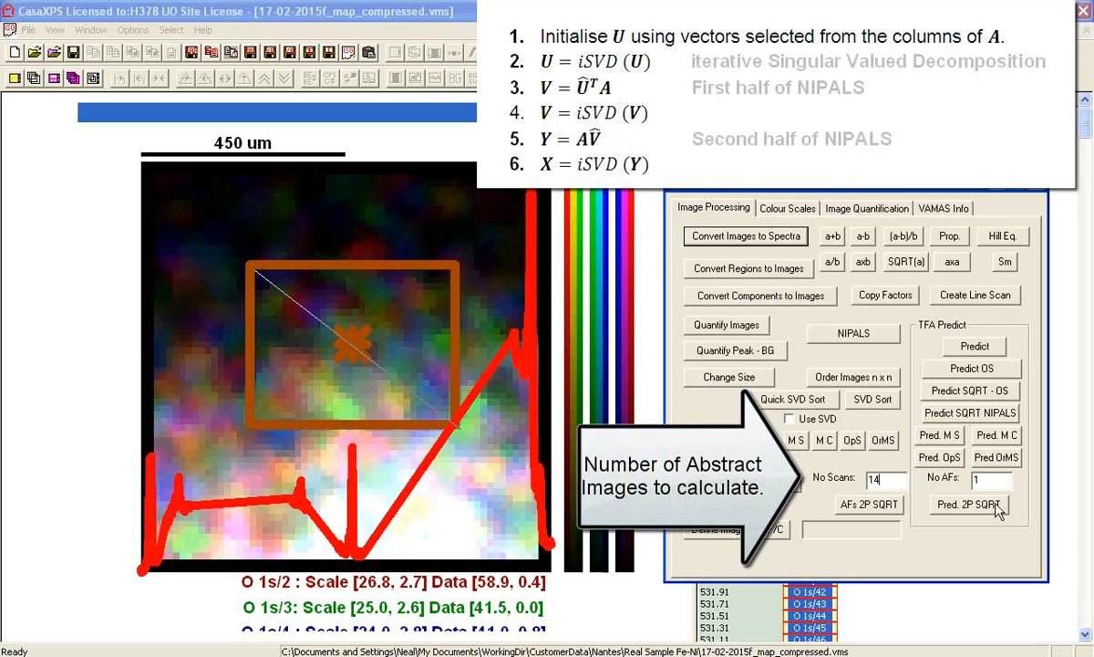
{"action": "left_click_drag", "start_coordinate": [986, 481], "coordinate": [950, 488]}
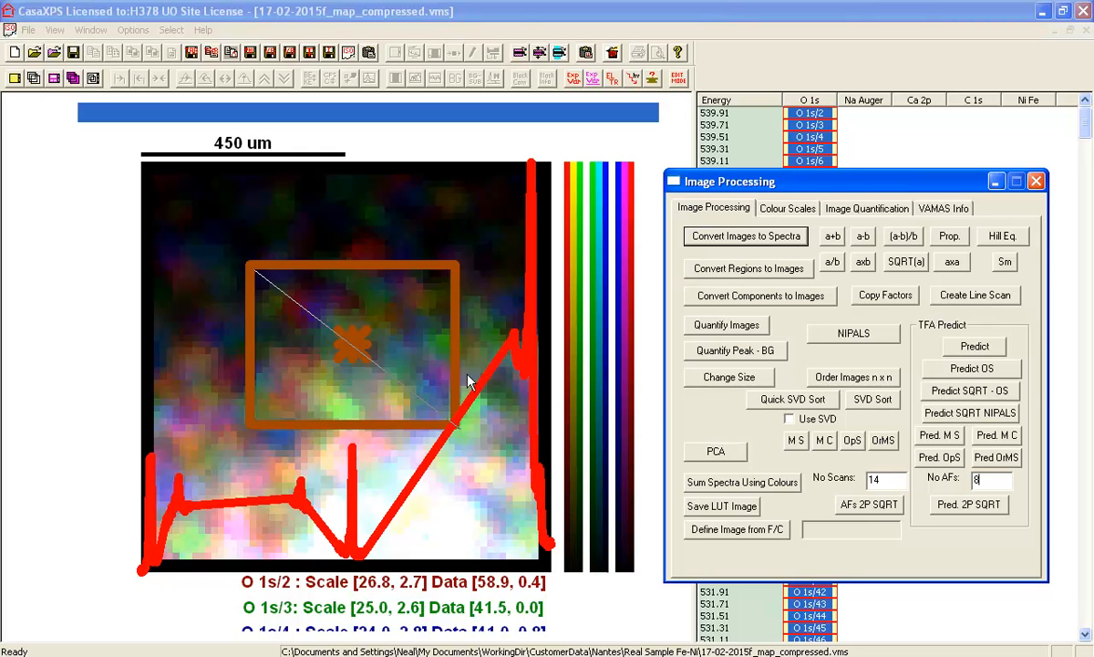
{"action": "left_click", "coordinate": [939, 456]}
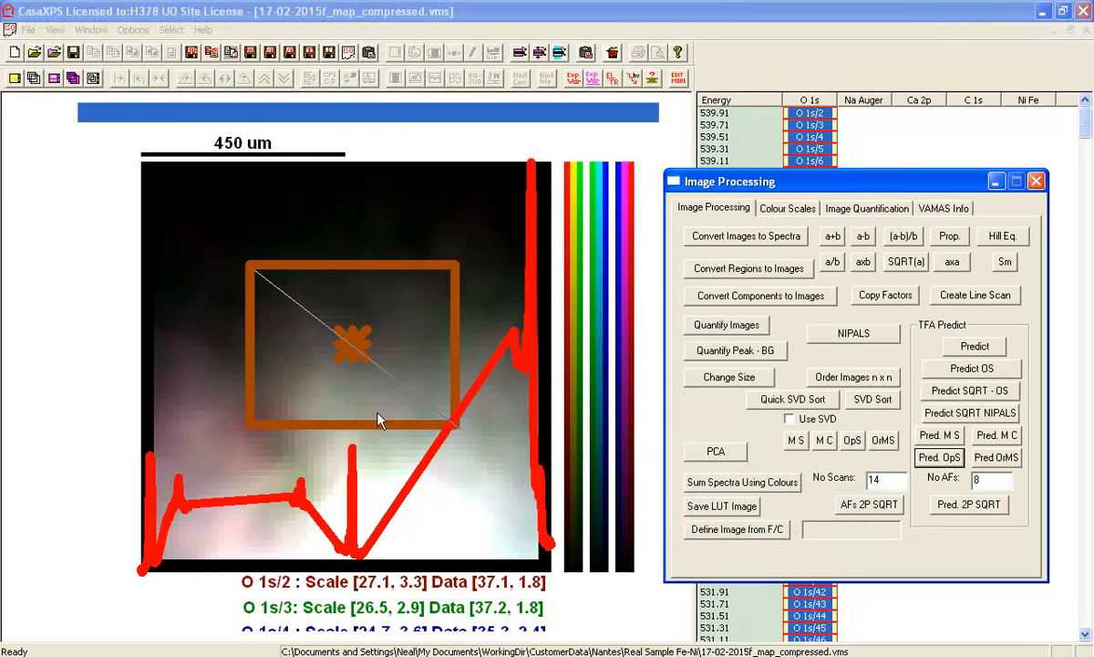
- Set the spectrum position to a single pixel near the centre of the image instead of the boxed area
{"action": "left_click", "coordinate": [349, 339]}
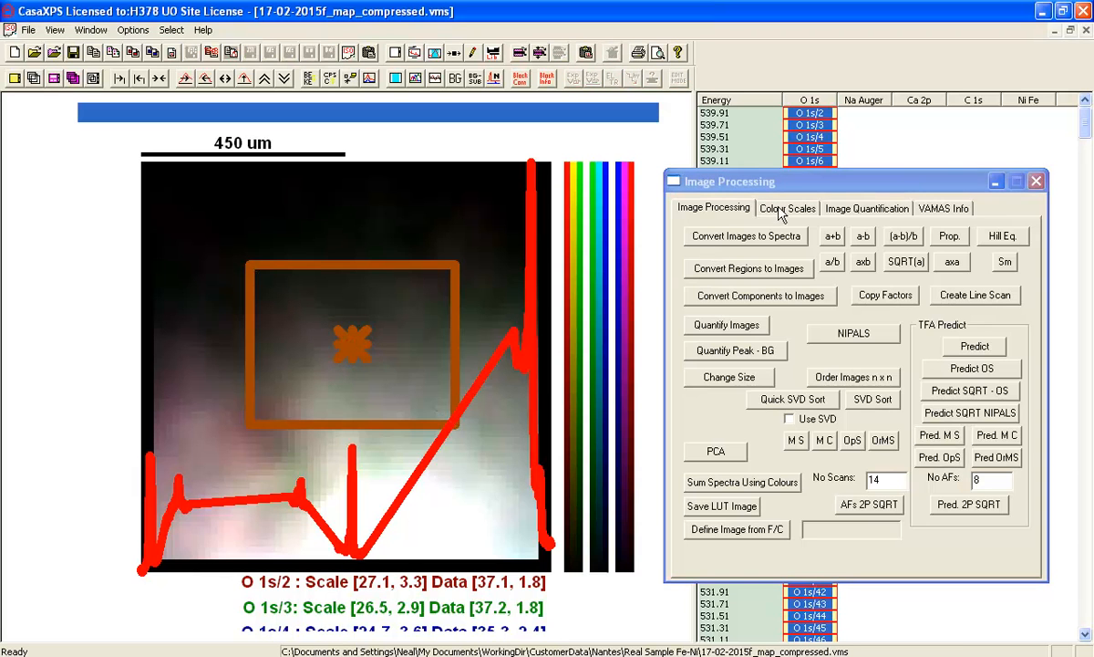
{"action": "left_click", "coordinate": [788, 208]}
{"action": "left_click", "coordinate": [716, 251]}
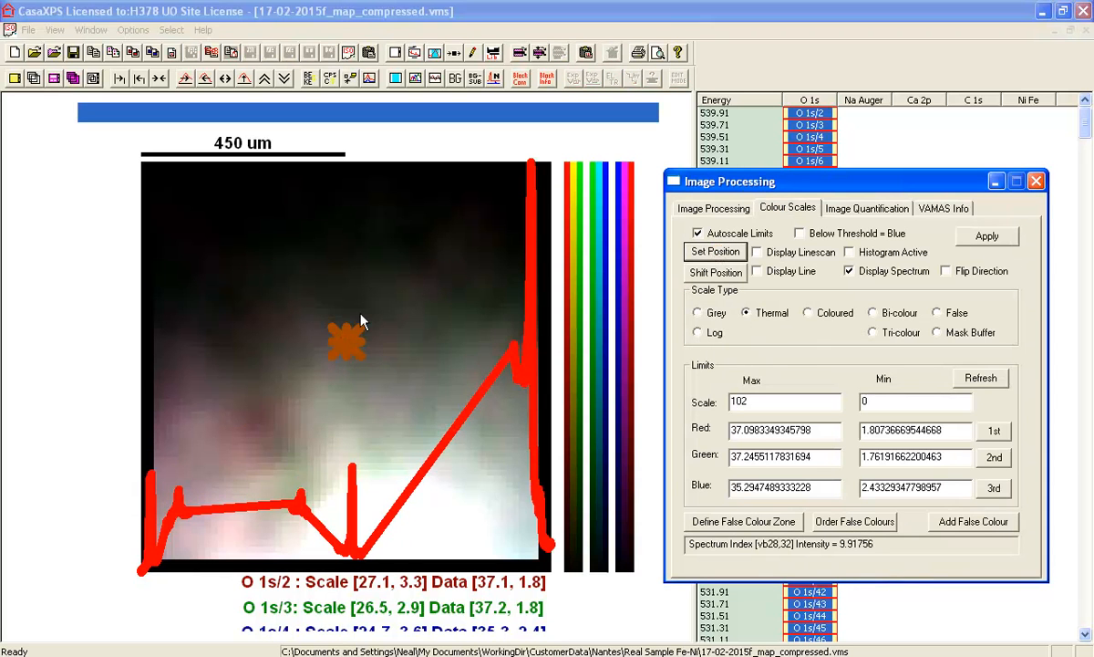
- Overlay the O 1s blocks, followed by the C 1s blocks, to inspect the noise-reduced spectra at the single pixel
{"action": "left_click", "coordinate": [786, 98]}
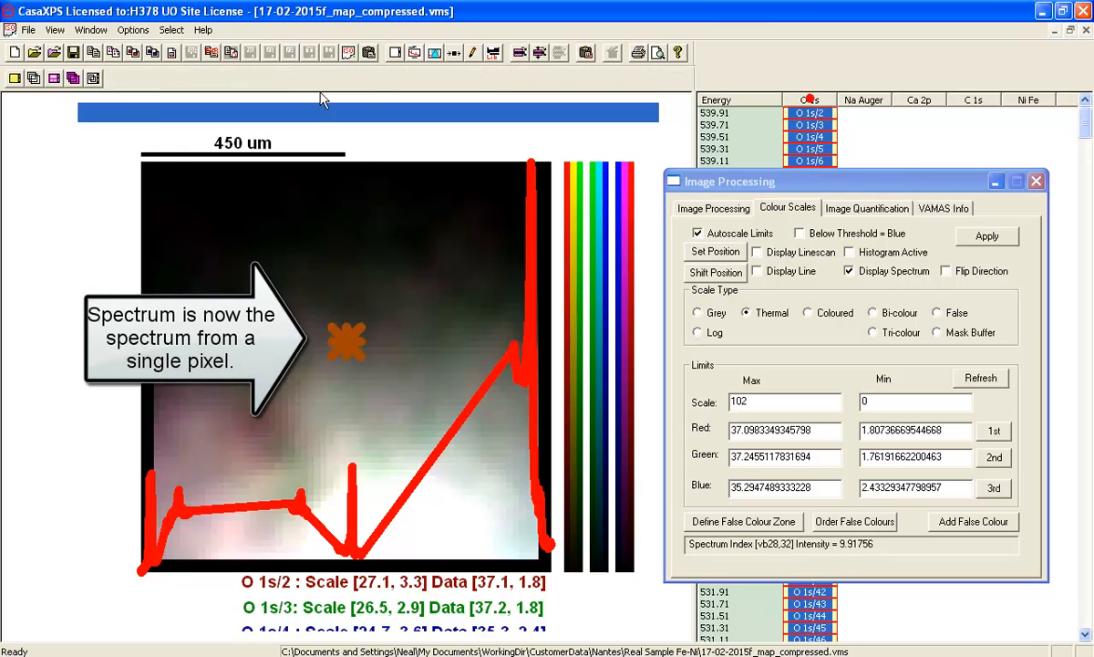
{"action": "left_click", "coordinate": [33, 79]}
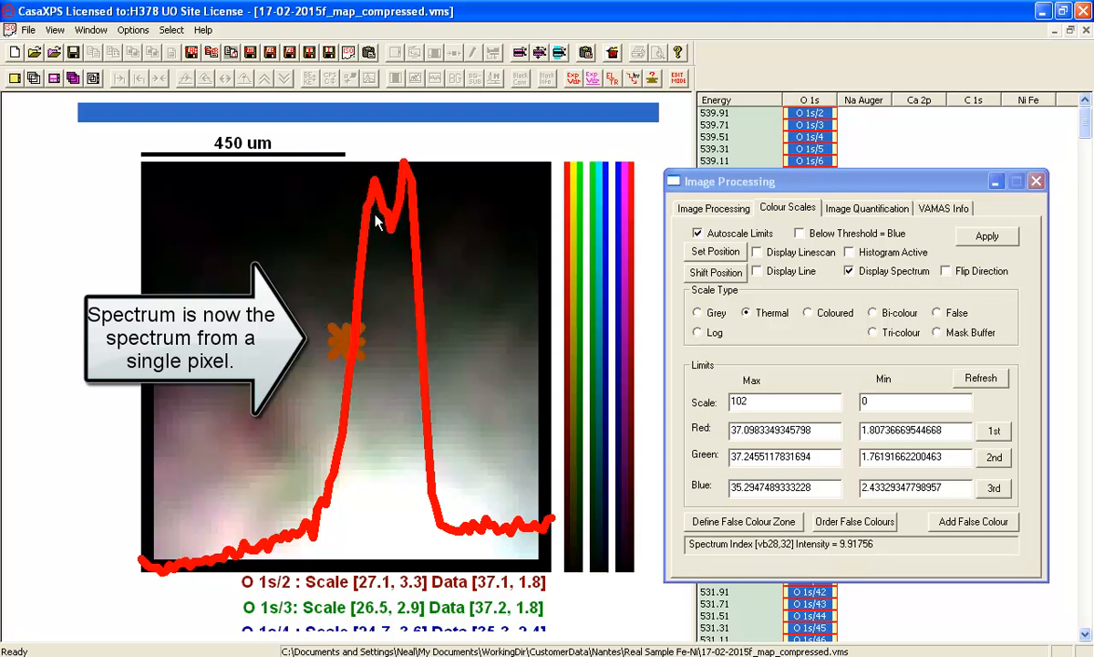
{"action": "left_click", "coordinate": [975, 96]}
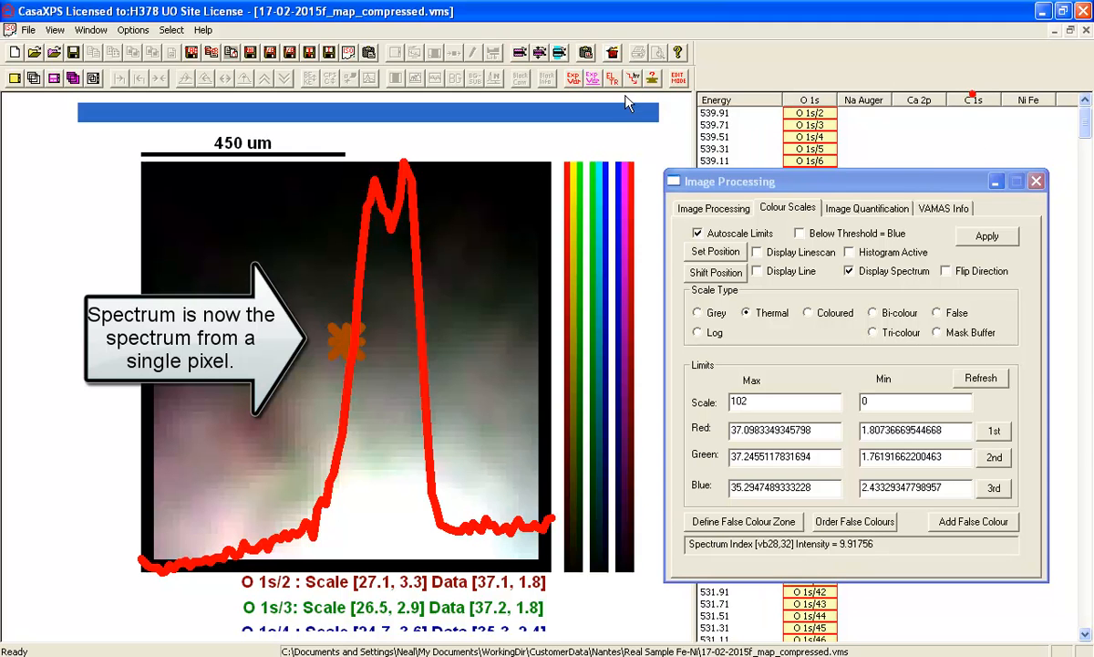
{"action": "left_click", "coordinate": [34, 79]}
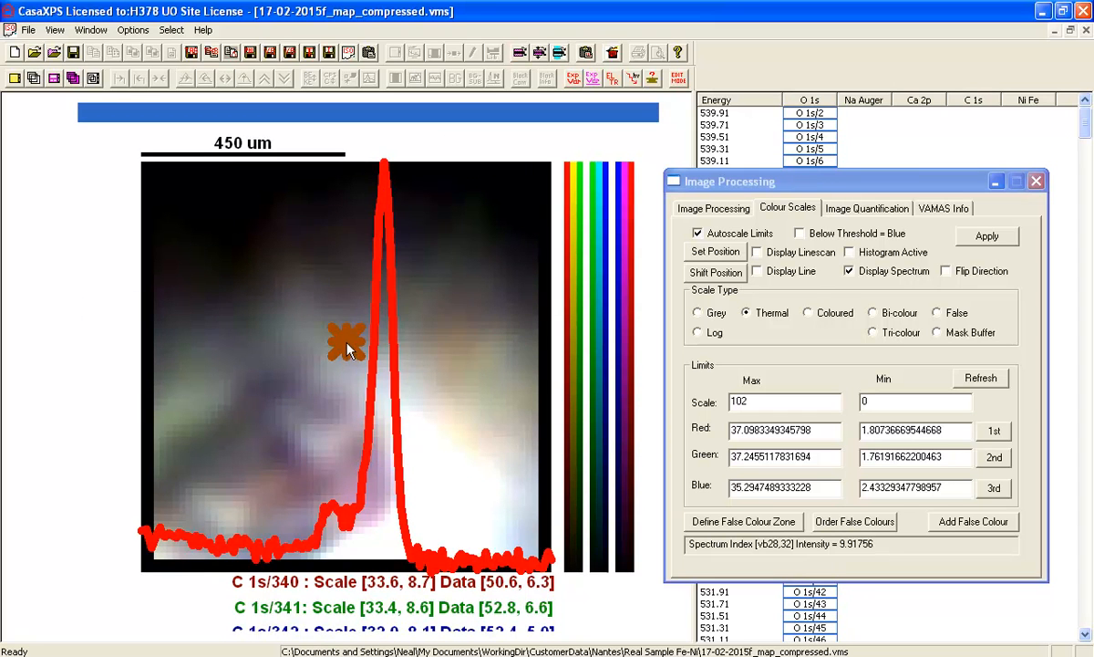
- Overlay the image blocks of all energy intervals and convert the images to spectra
{"action": "left_click", "coordinate": [755, 102]}
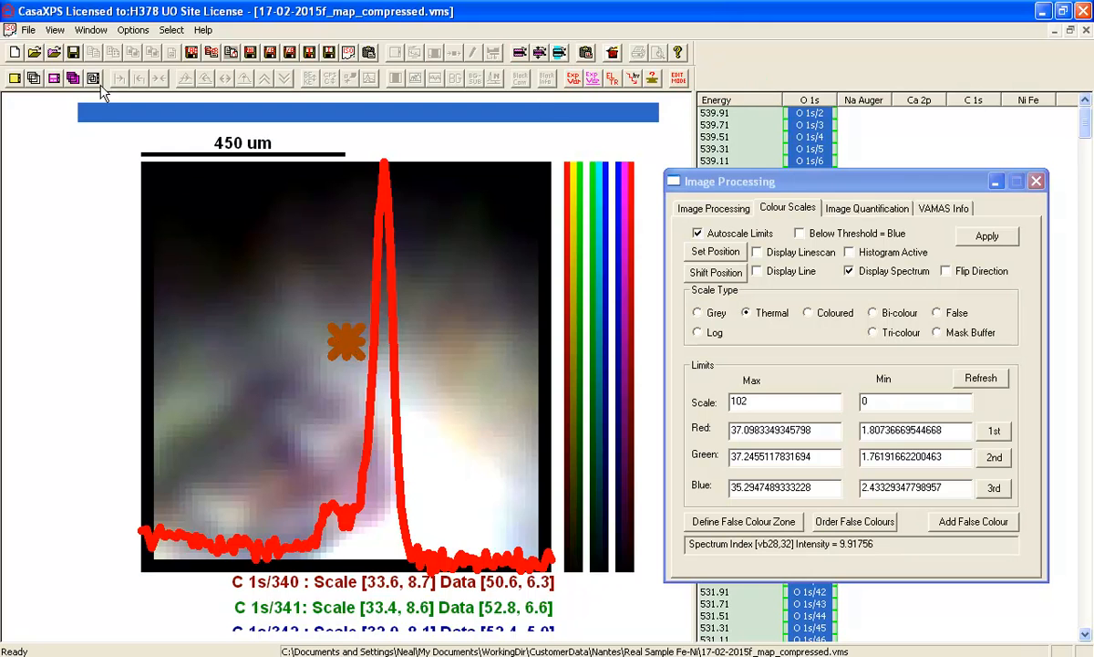
{"action": "left_click", "coordinate": [33, 79]}
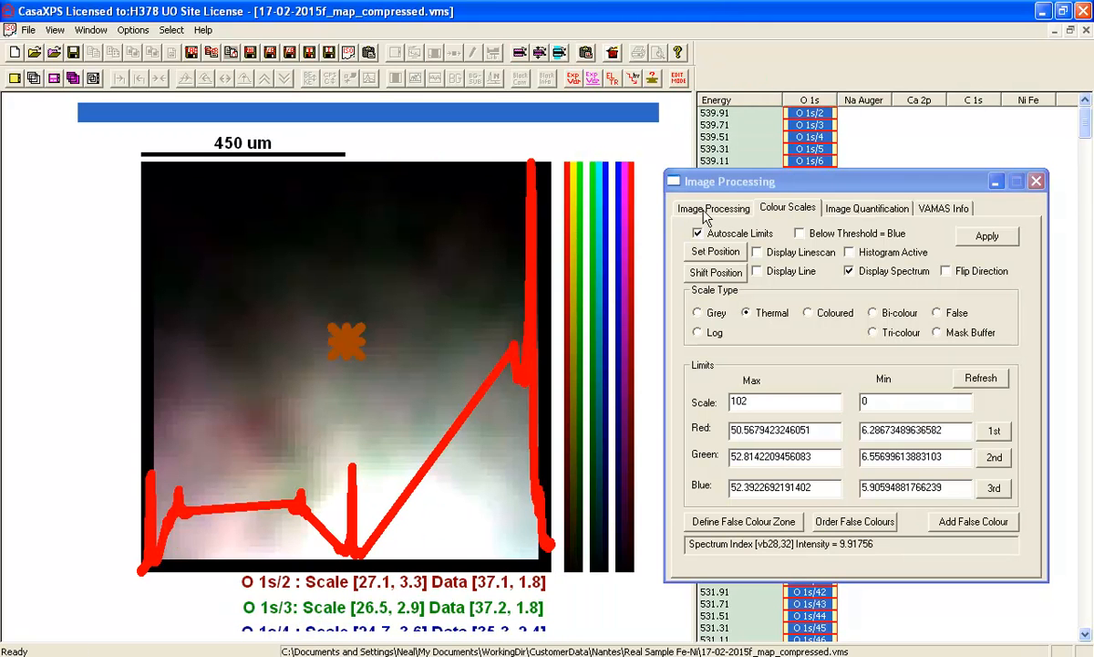
{"action": "left_click", "coordinate": [704, 209]}
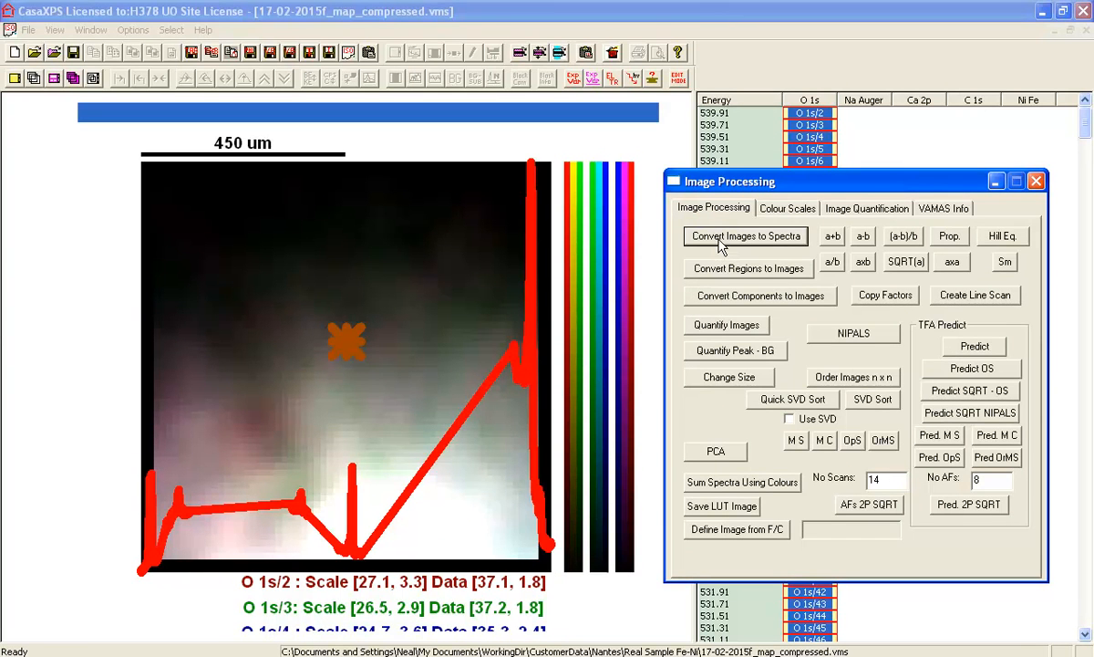
{"action": "left_click", "coordinate": [710, 239]}
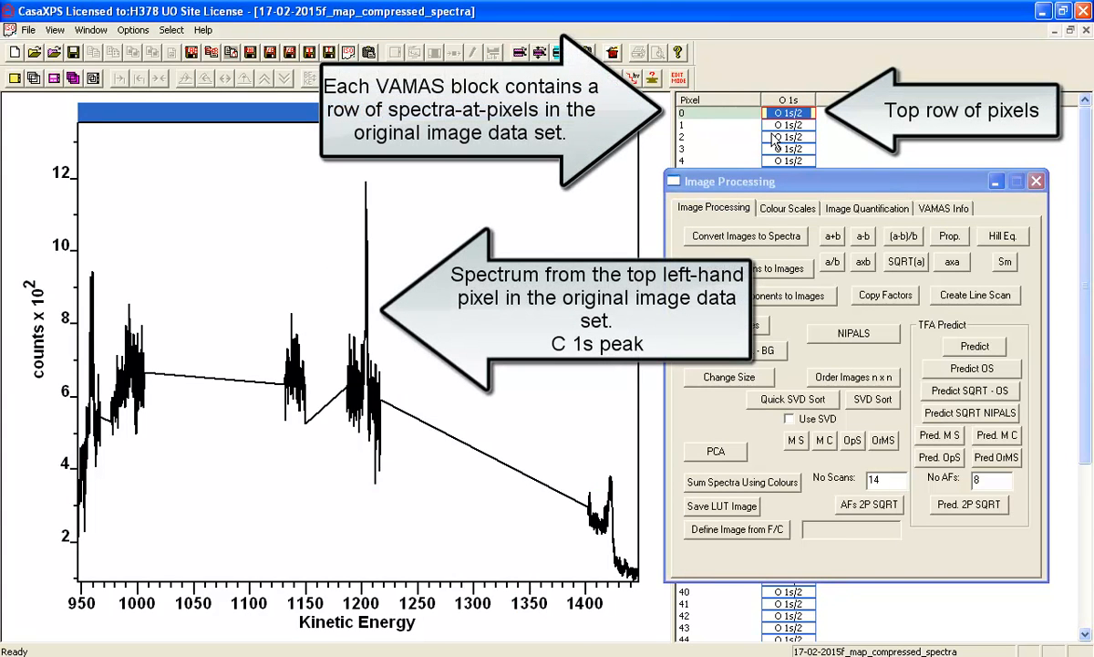
- Open the Quantification Parameters at the region settings and place the dialog clear of the spectrum plot
{"action": "left_click", "coordinate": [746, 183]}
{"action": "left_click_drag", "start_coordinate": [746, 184], "coordinate": [761, 183]}
{"action": "left_click", "coordinate": [333, 221]}
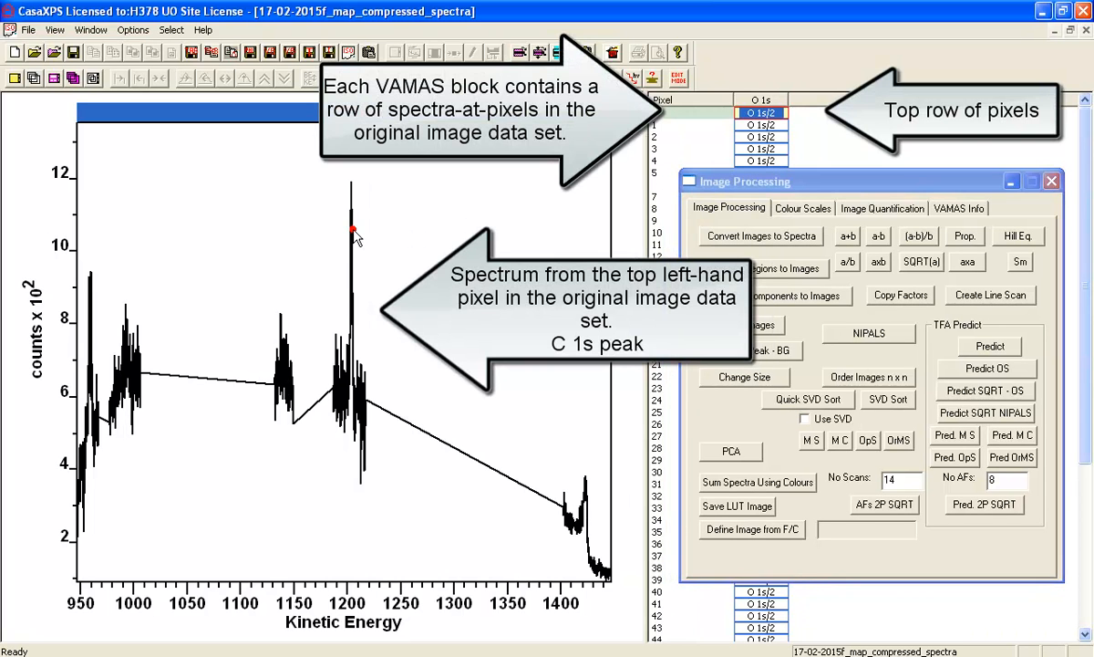
{"action": "left_click", "coordinate": [435, 52]}
{"action": "left_click_drag", "start_coordinate": [418, 117], "coordinate": [700, 183]}
{"action": "left_click", "coordinate": [489, 184]}
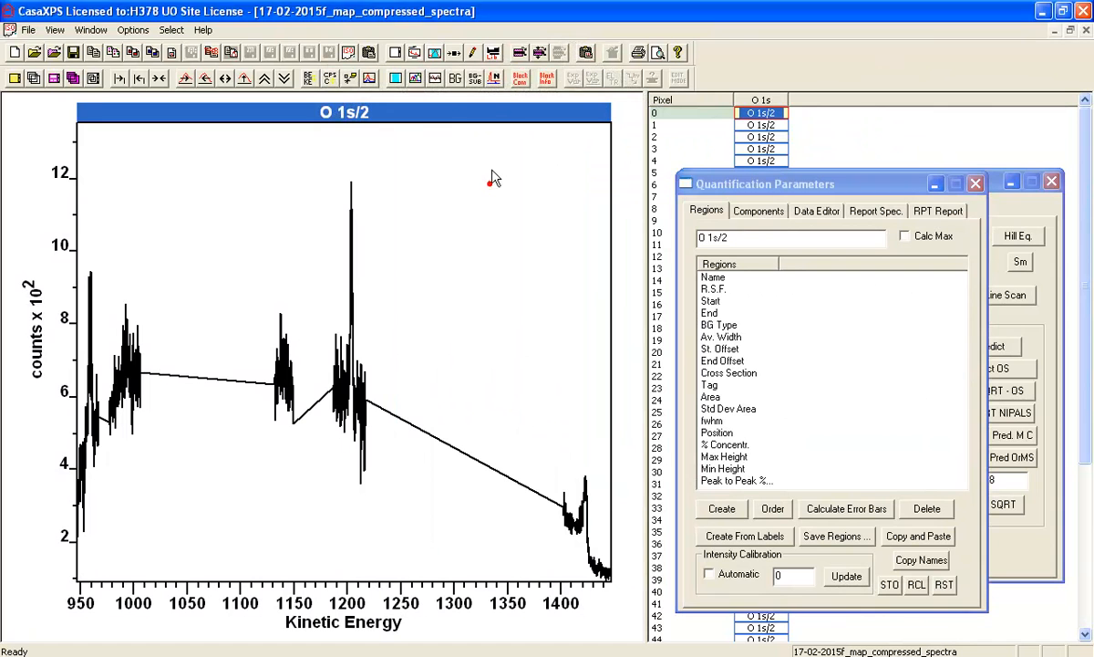
- Open the Element Library and arrange it beside the plot, overlapping the Quantification Parameters dialog
{"action": "left_click", "coordinate": [494, 52]}
{"action": "left_click_drag", "start_coordinate": [500, 144], "coordinate": [855, 136]}
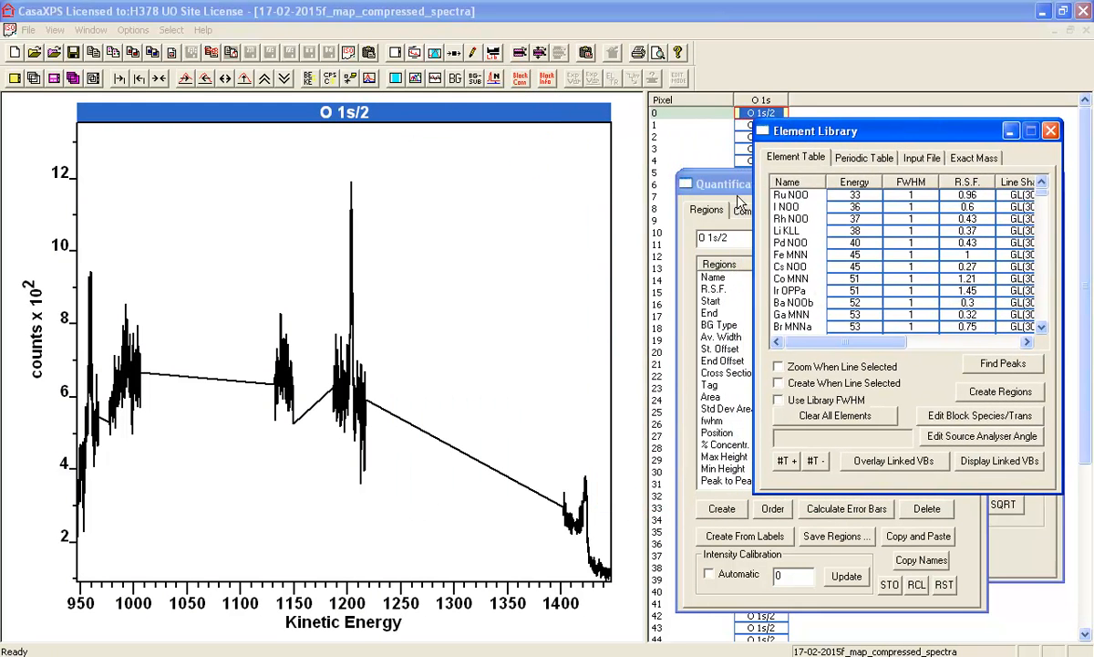
{"action": "left_click", "coordinate": [721, 187]}
{"action": "left_click", "coordinate": [766, 132]}
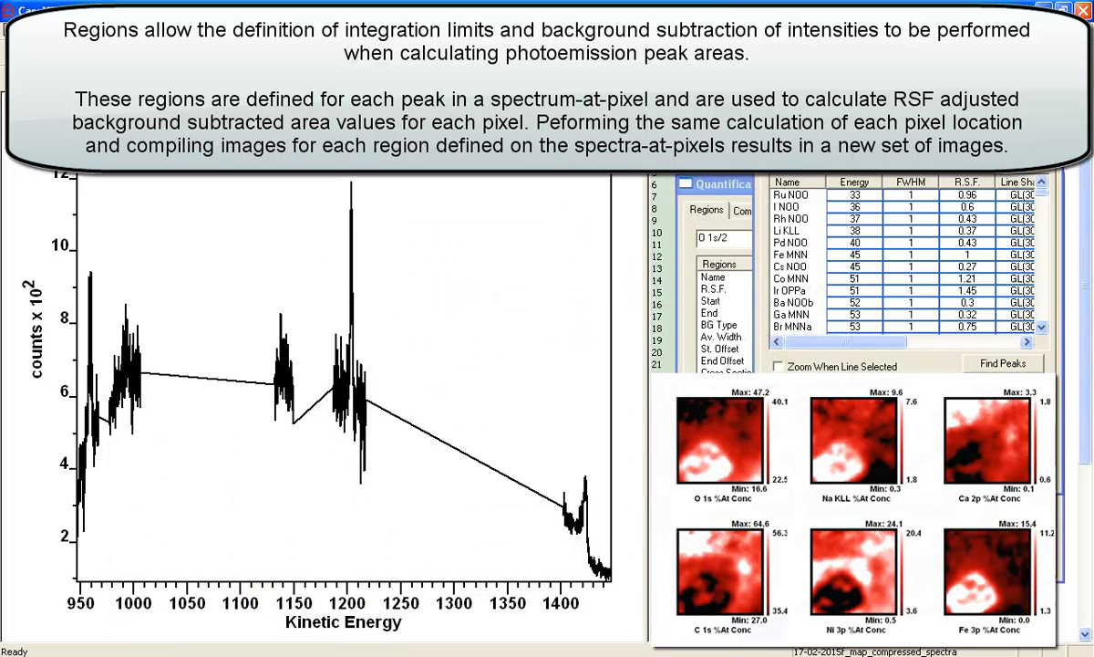
- Overlay the spectra of all pixel rows and create an O 1s region from the element table, with zooming and creation on line selection enabled
{"action": "left_click", "coordinate": [228, 52]}
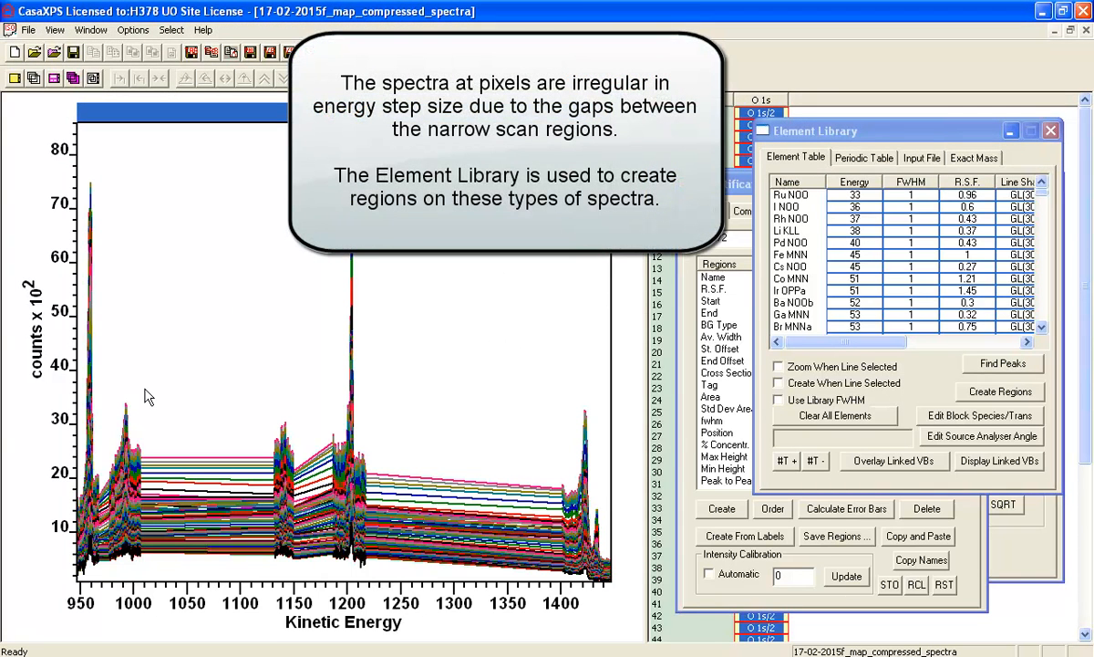
{"action": "left_click", "coordinate": [88, 365]}
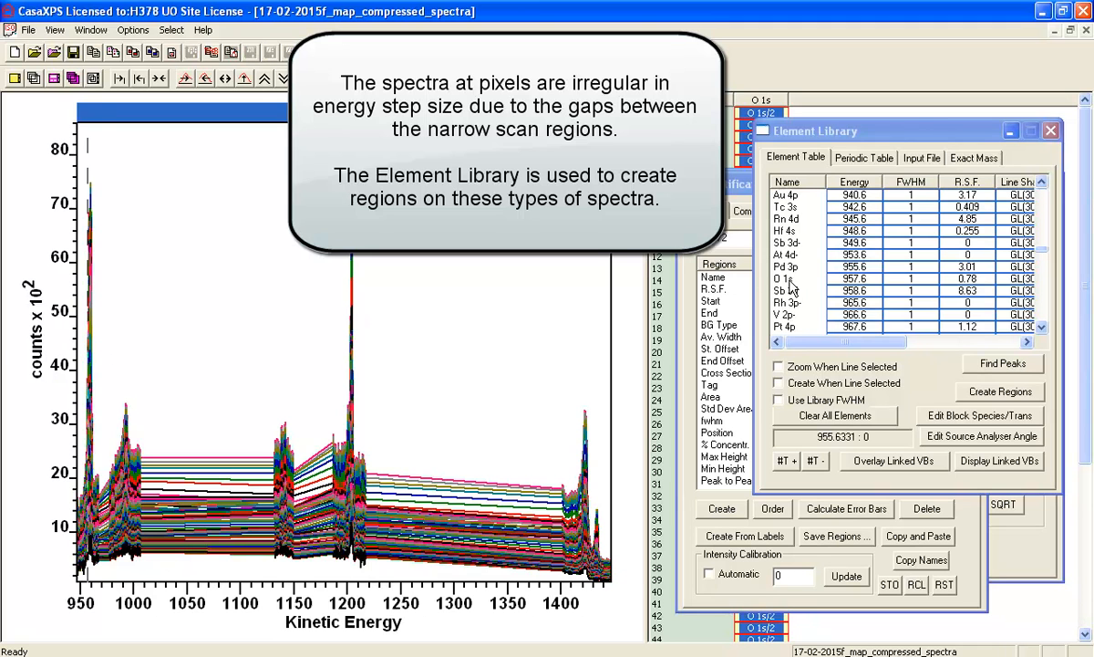
{"action": "left_click", "coordinate": [779, 367]}
{"action": "left_click", "coordinate": [784, 383]}
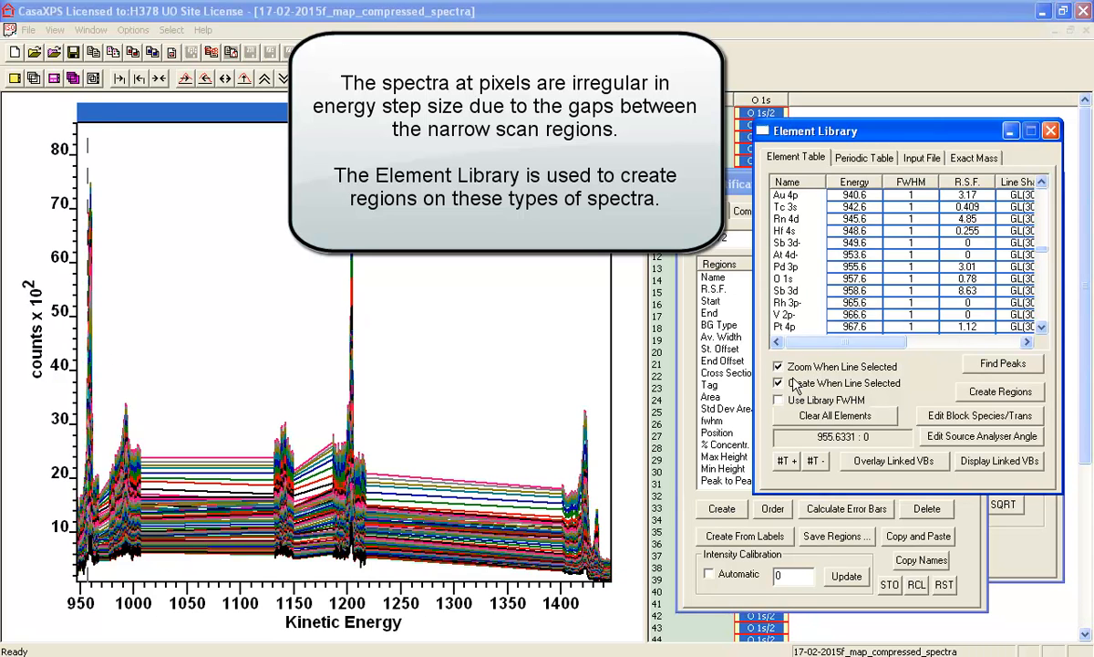
{"action": "left_click", "coordinate": [782, 278]}
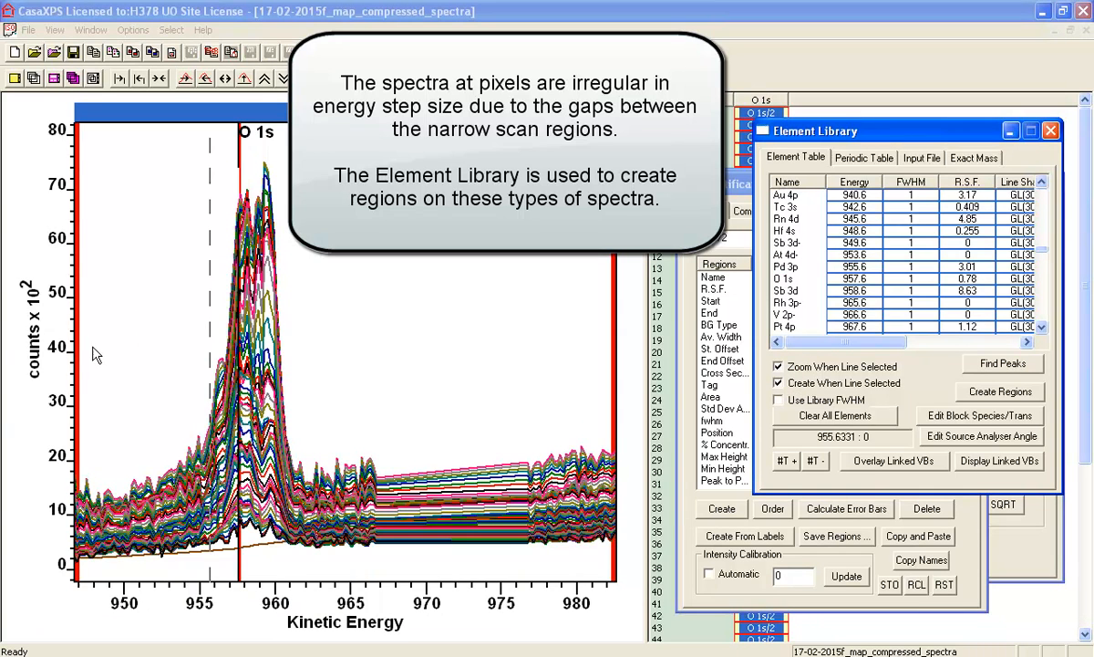
- Set the O 1s region's background type to Linear and its averaging width to 2
{"action": "left_click", "coordinate": [739, 188]}
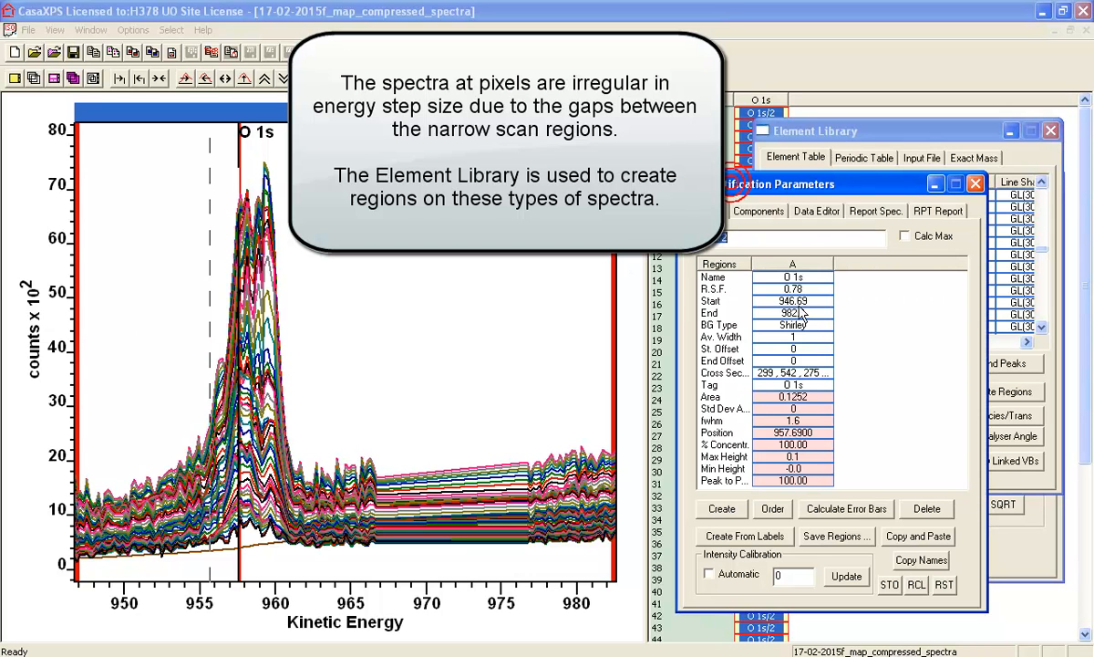
{"action": "left_click", "coordinate": [805, 326]}
{"action": "left_click_drag", "start_coordinate": [806, 326], "coordinate": [698, 331]}
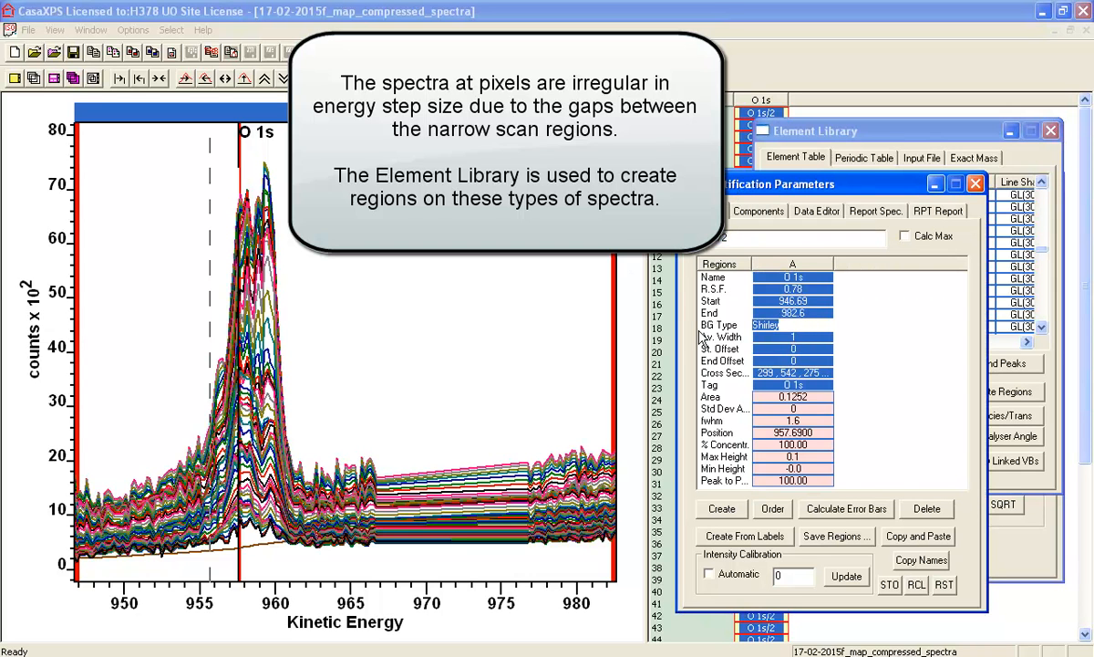
{"action": "key", "text": "BackSpace"}
{"action": "type", "text": "Linear"}
{"action": "key", "text": "Return"}
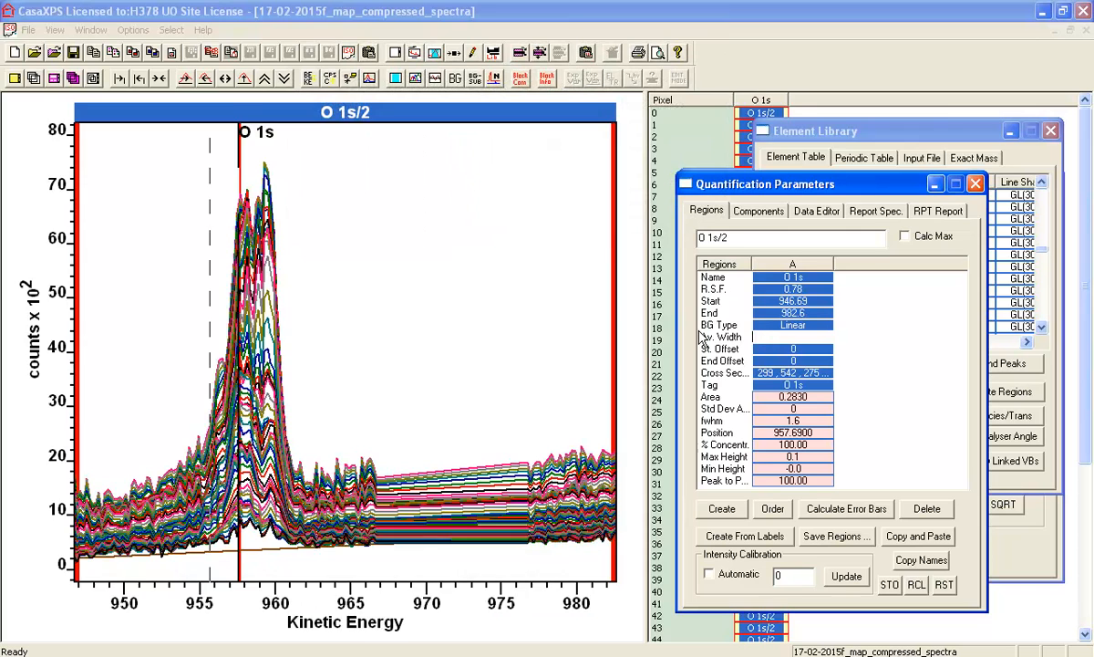
{"action": "key", "text": "Return"}
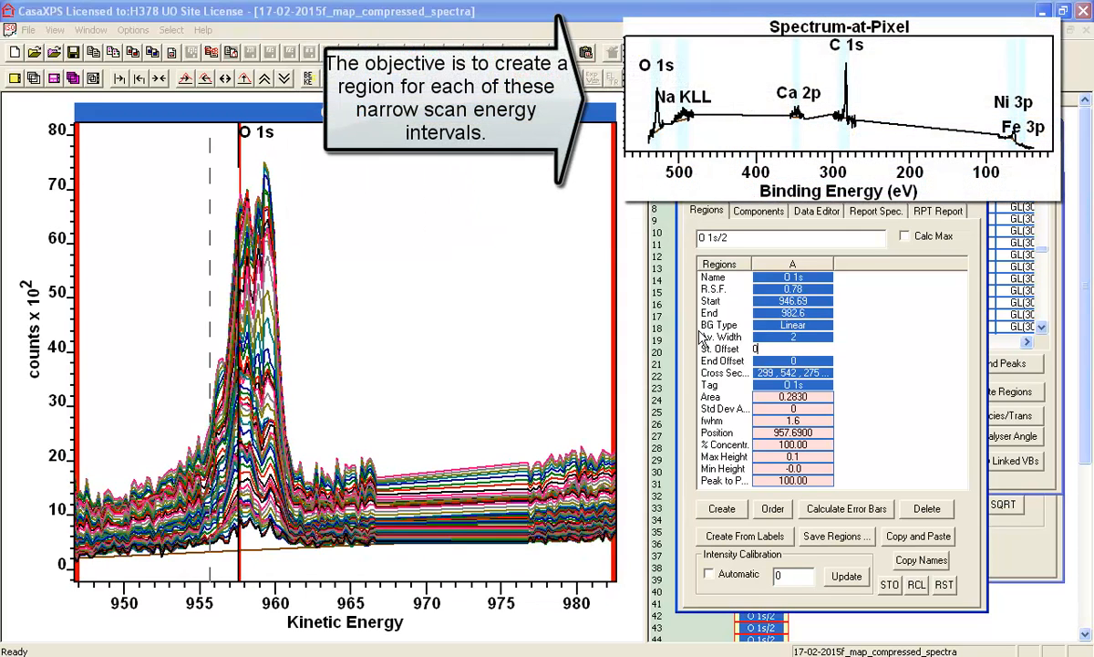
- Narrow the O 1s region around its peak to about 950.8–963.0 kinetic energy and restore the full energy range
{"action": "left_click_drag", "start_coordinate": [81, 397], "coordinate": [139, 400]}
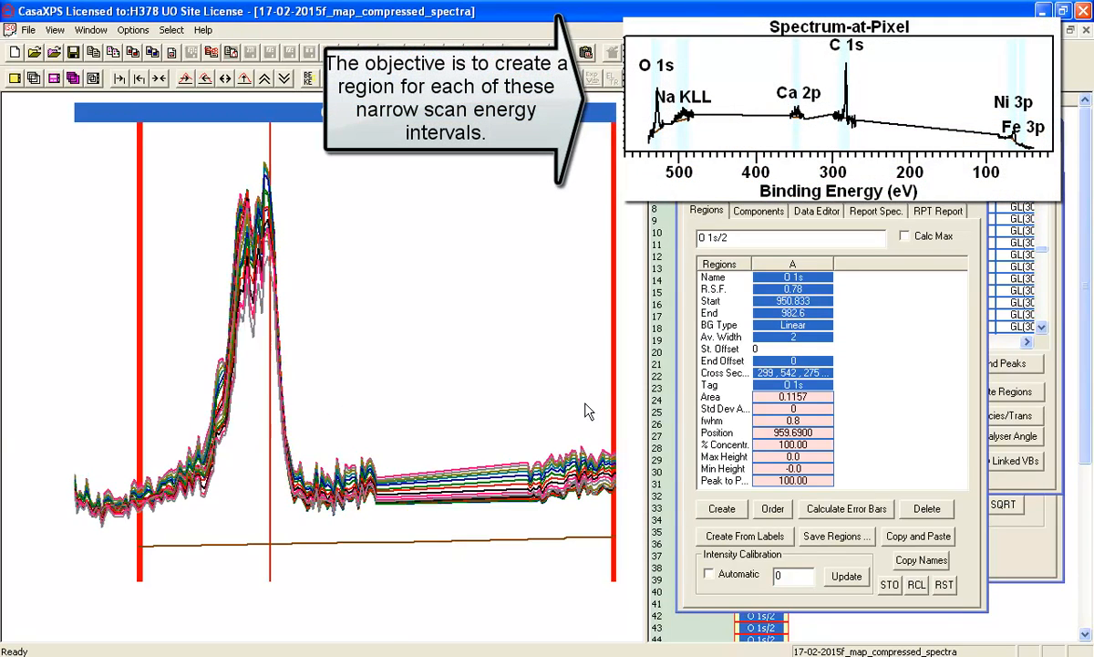
{"action": "left_click_drag", "start_coordinate": [602, 407], "coordinate": [321, 404]}
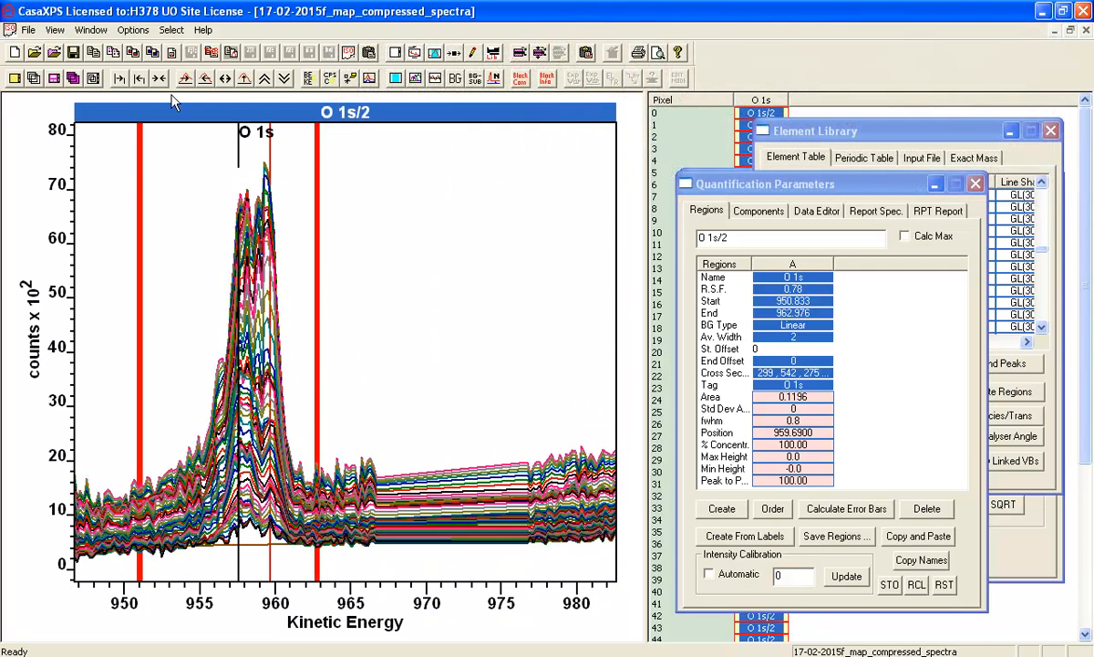
{"action": "left_click", "coordinate": [159, 78]}
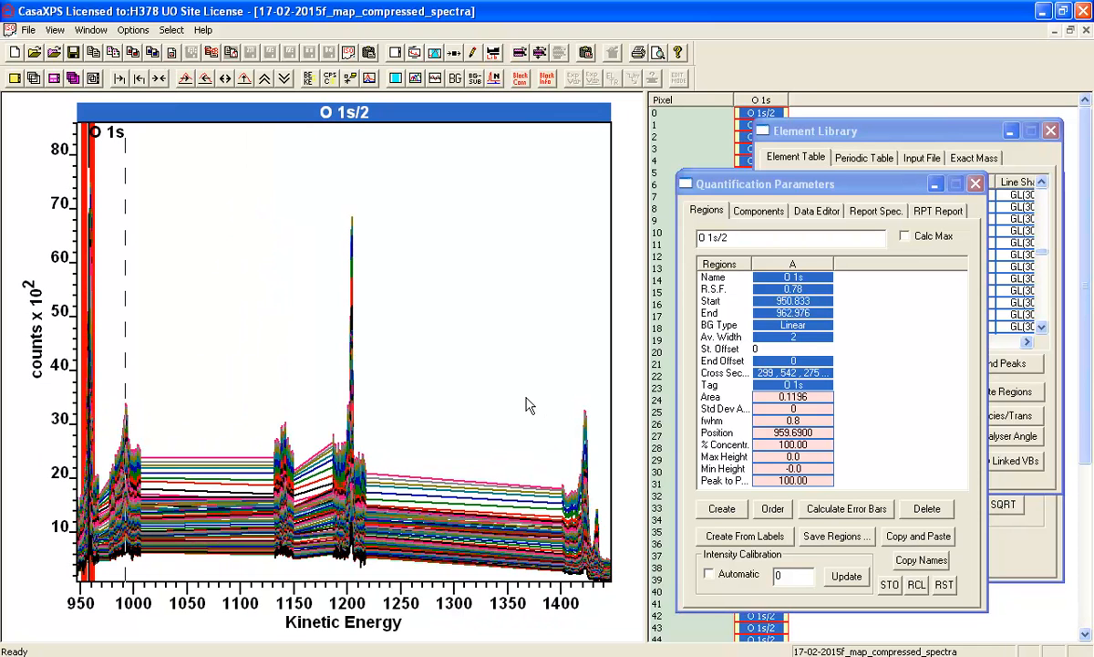
- Create a Na KLL region from the element table and narrow it to about 982.9–1000.0 kinetic energy
{"action": "left_click", "coordinate": [778, 130]}
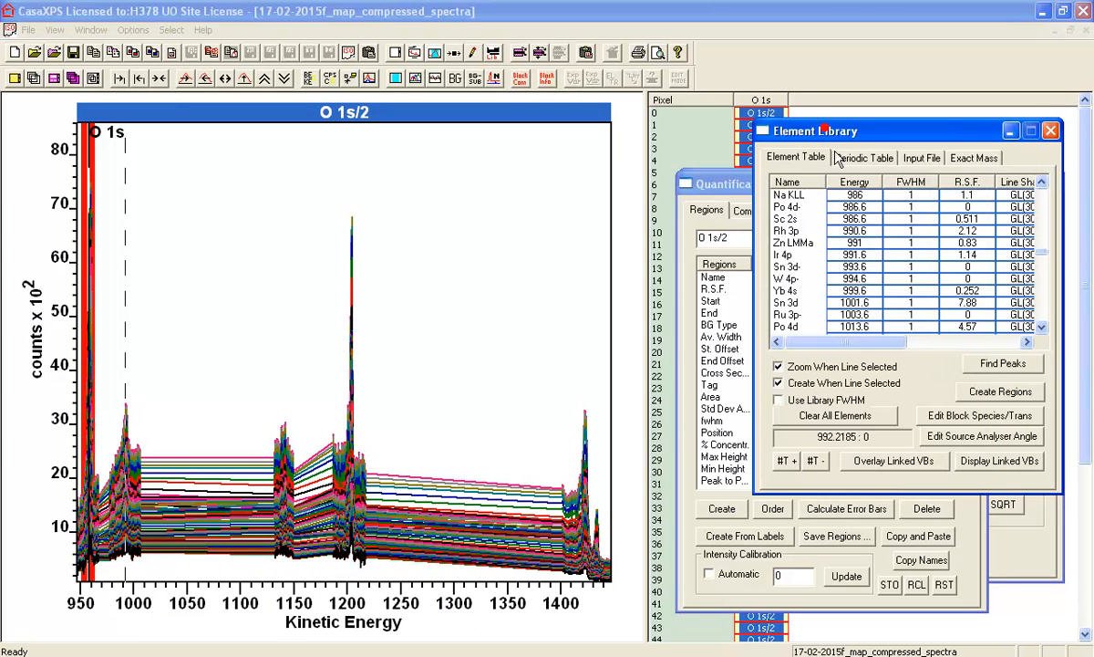
{"action": "left_click", "coordinate": [791, 200]}
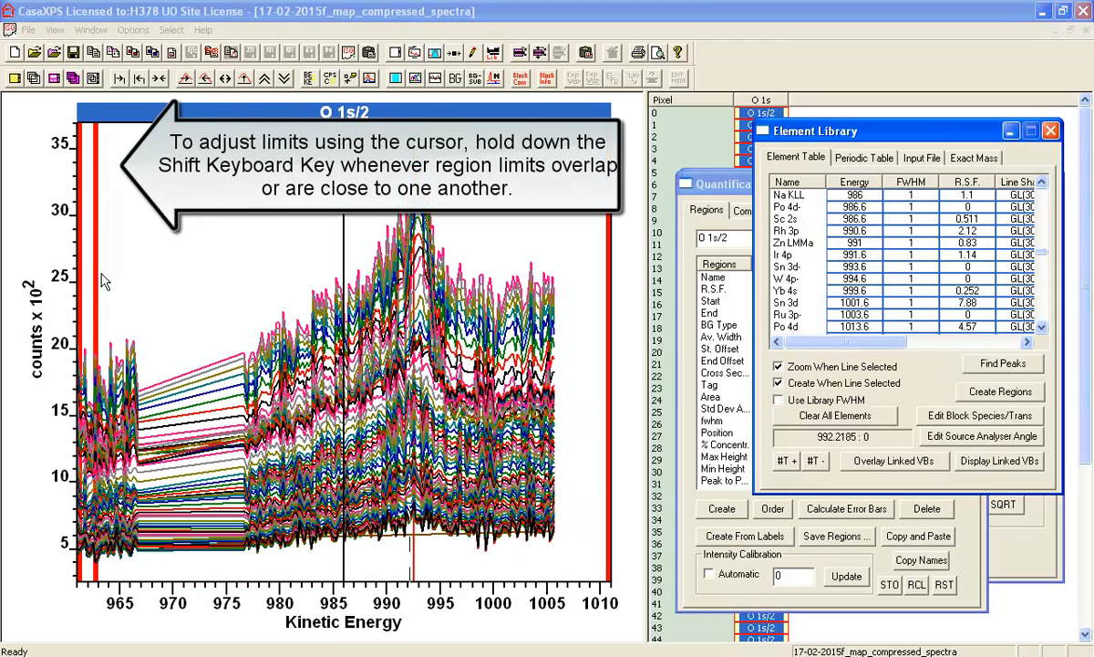
{"action": "left_click_drag", "start_coordinate": [79, 273], "coordinate": [313, 274]}
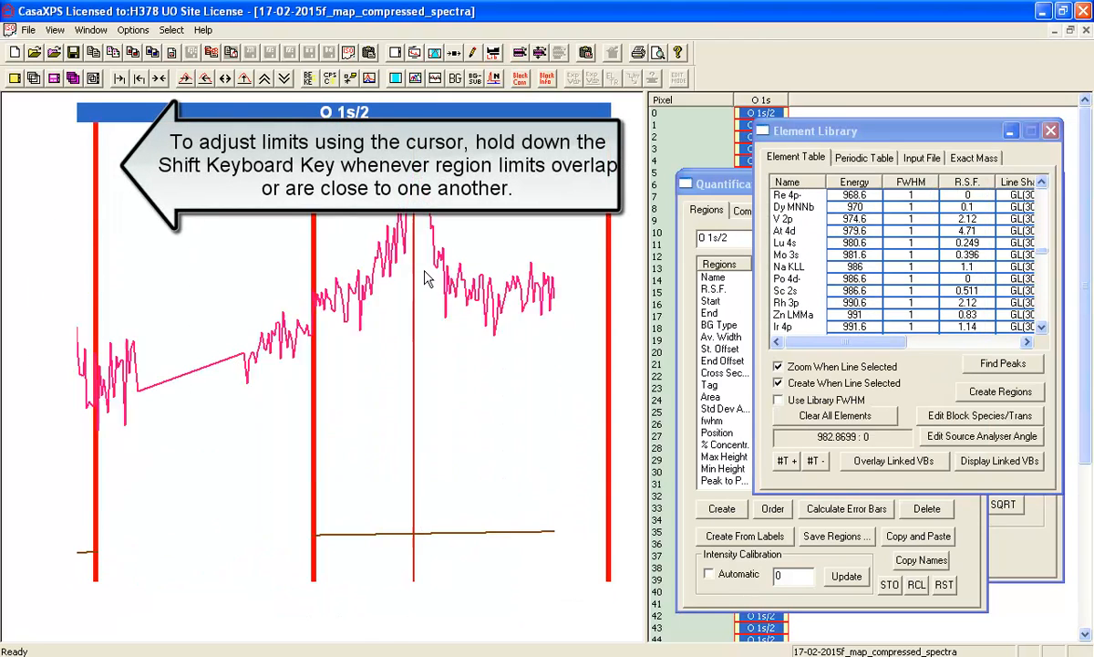
{"action": "left_click_drag", "start_coordinate": [609, 267], "coordinate": [492, 264]}
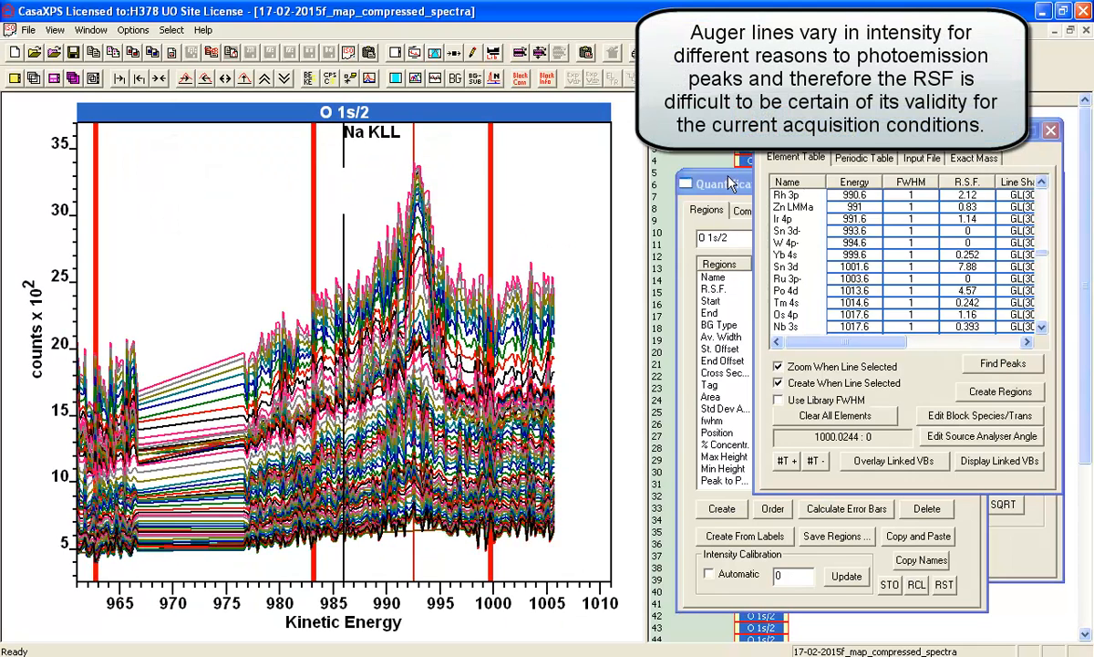
- Set the R.S.F. of the Na KLL region to 1 and restore the full energy range
{"action": "left_click", "coordinate": [726, 186]}
{"action": "left_click", "coordinate": [857, 292]}
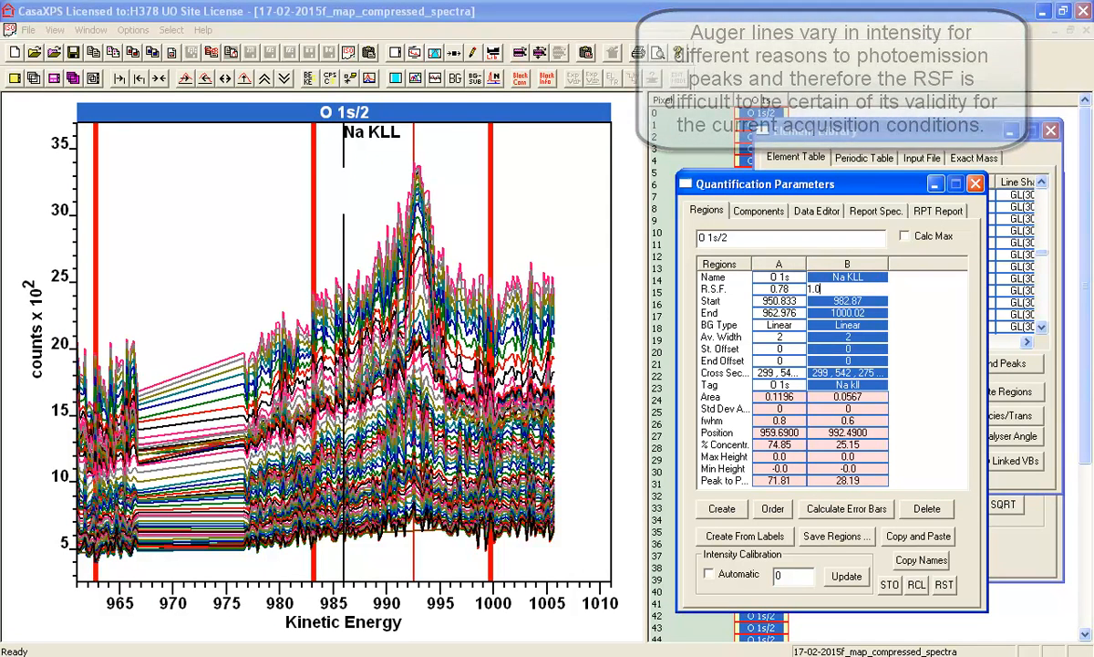
{"action": "key", "text": "Return"}
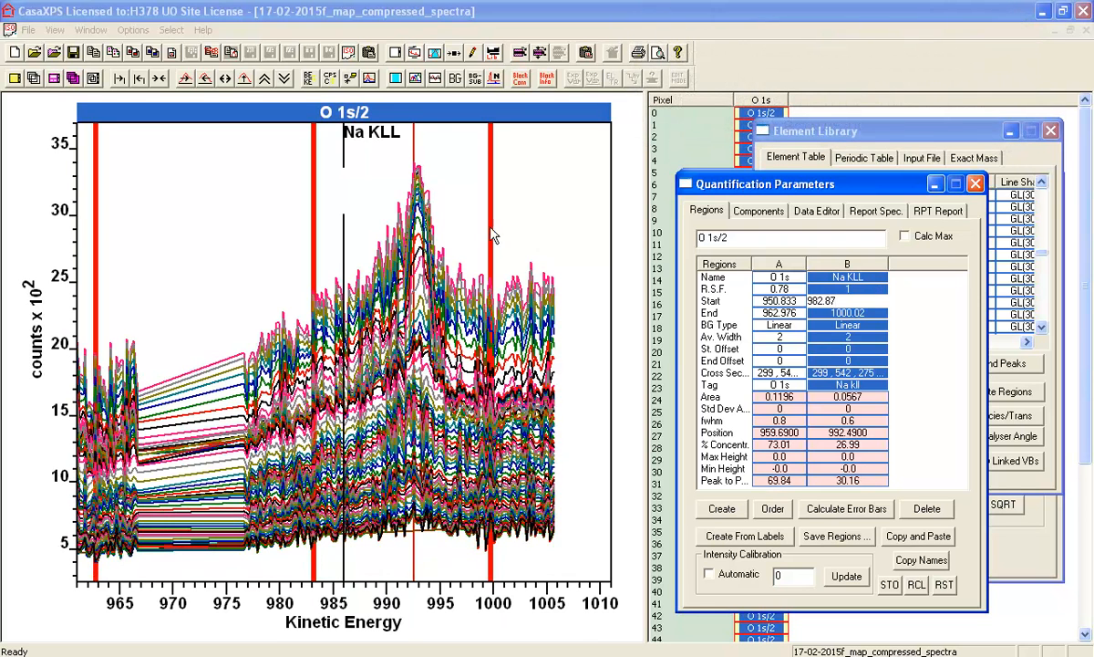
{"action": "left_click", "coordinate": [162, 78]}
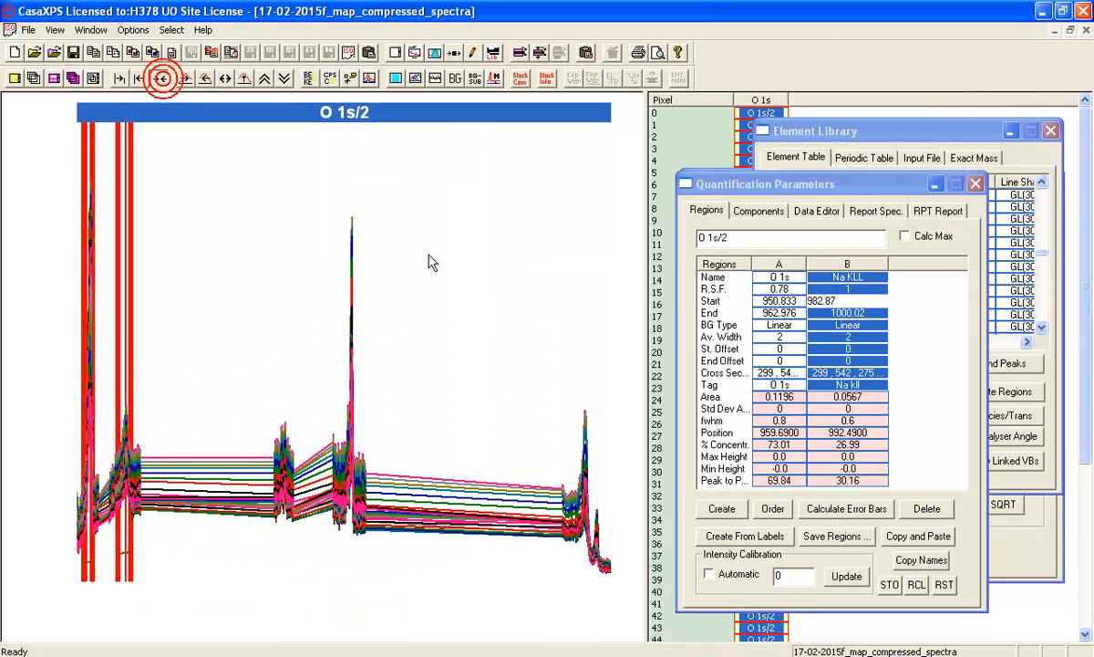
- Create a Ca 2p region from the element table and narrow it to about 1134.9–1145.0 kinetic energy
{"action": "left_click", "coordinate": [283, 441]}
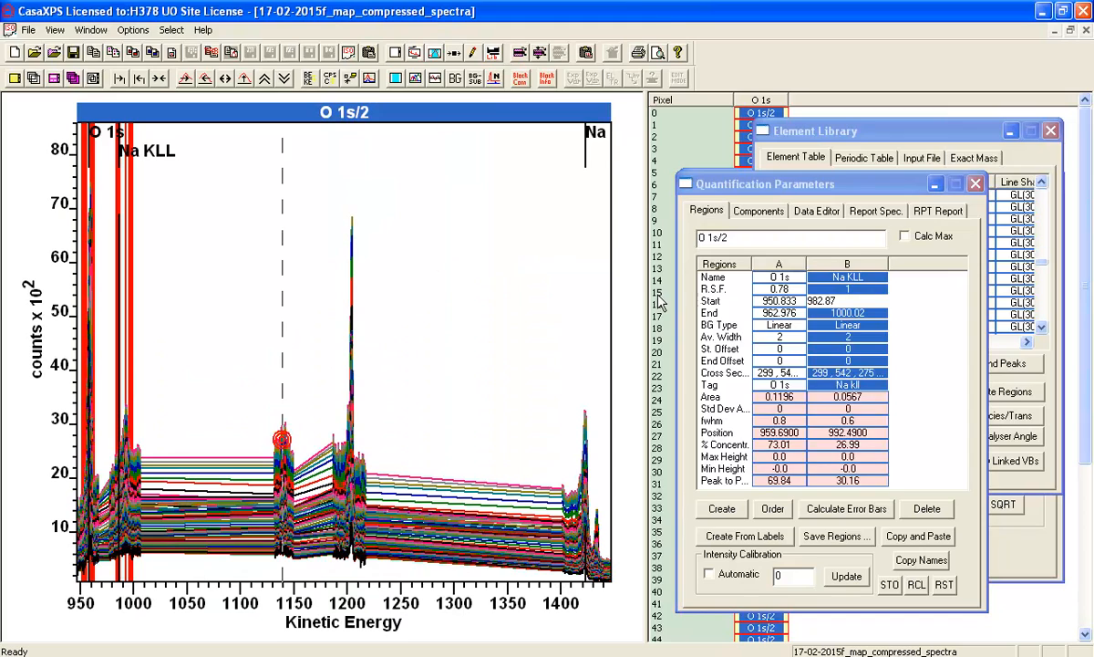
{"action": "left_click", "coordinate": [830, 137]}
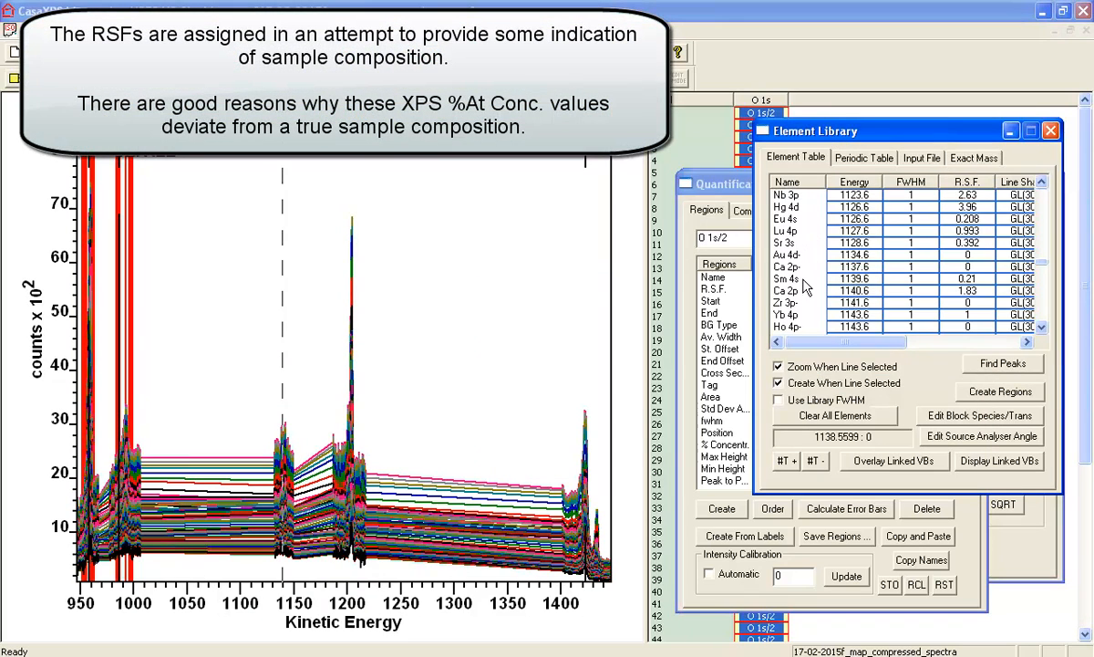
{"action": "left_click", "coordinate": [789, 290]}
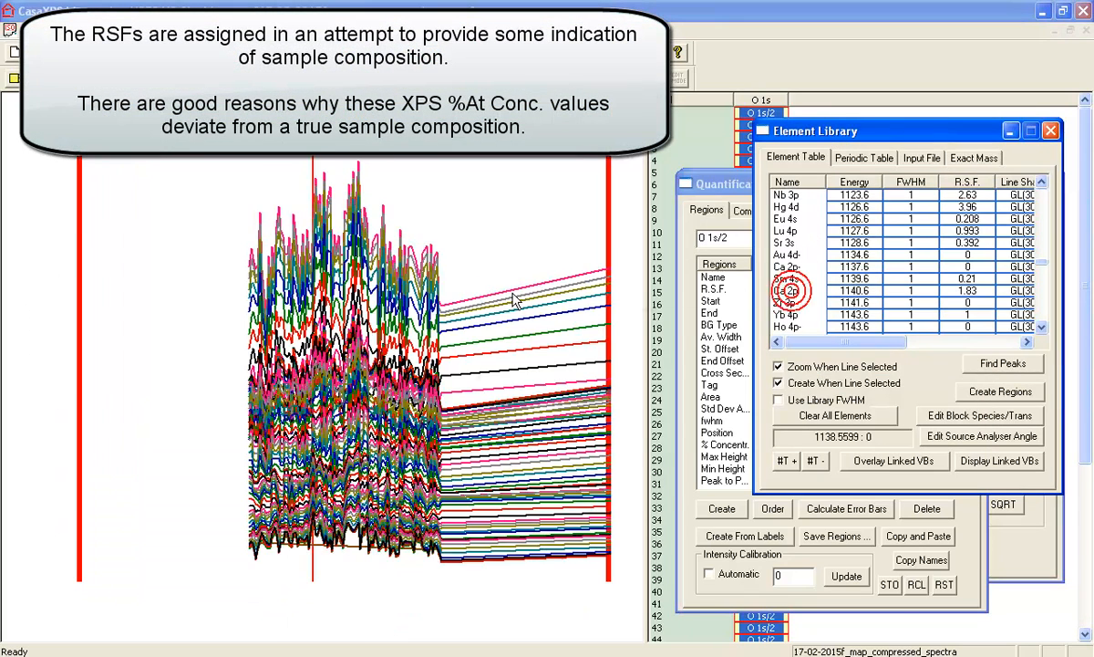
{"action": "left_click_drag", "start_coordinate": [84, 315], "coordinate": [284, 315]}
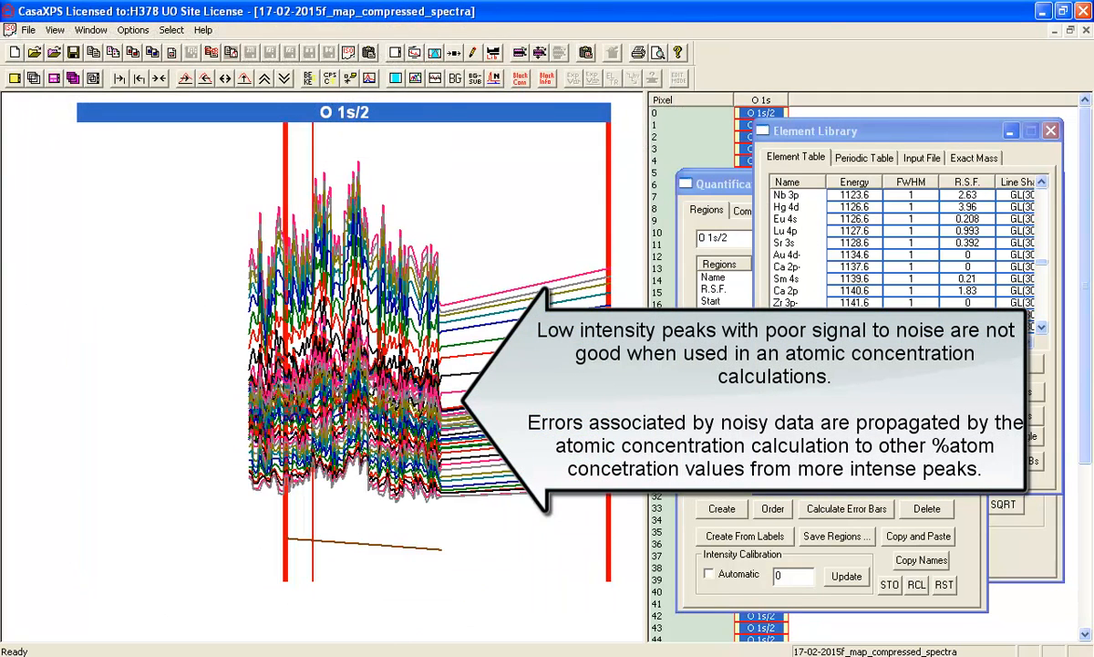
{"action": "left_click_drag", "start_coordinate": [608, 316], "coordinate": [390, 315]}
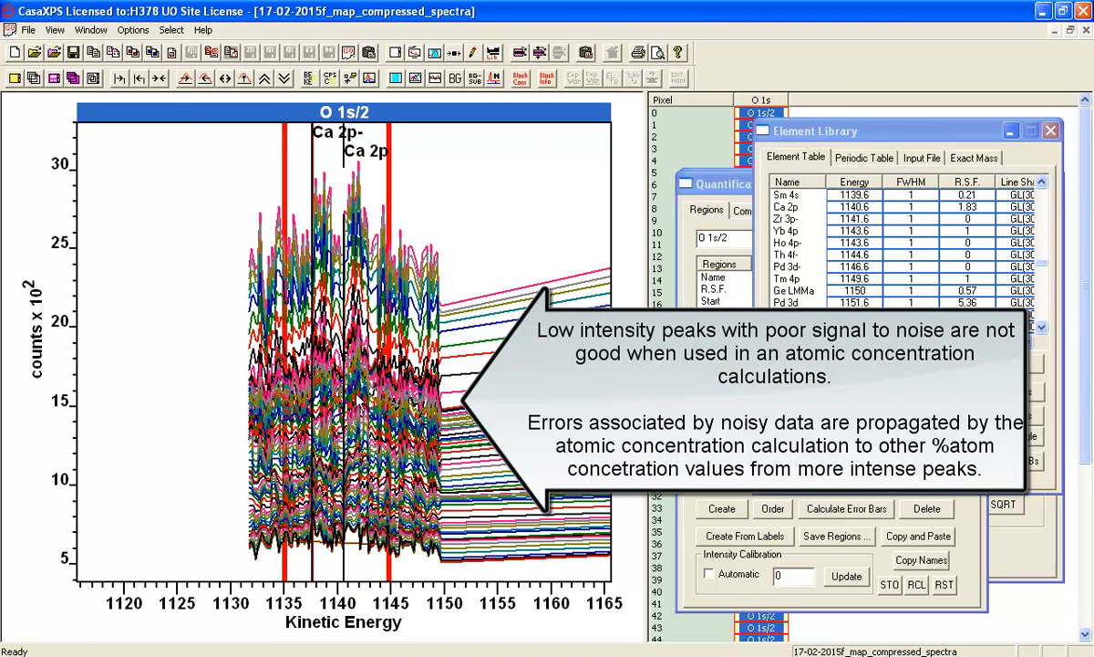
- Create a C 1s region from the element table and narrow it to about 1194.1–1208.6 kinetic energy
{"action": "left_click", "coordinate": [158, 78]}
{"action": "left_click", "coordinate": [352, 384]}
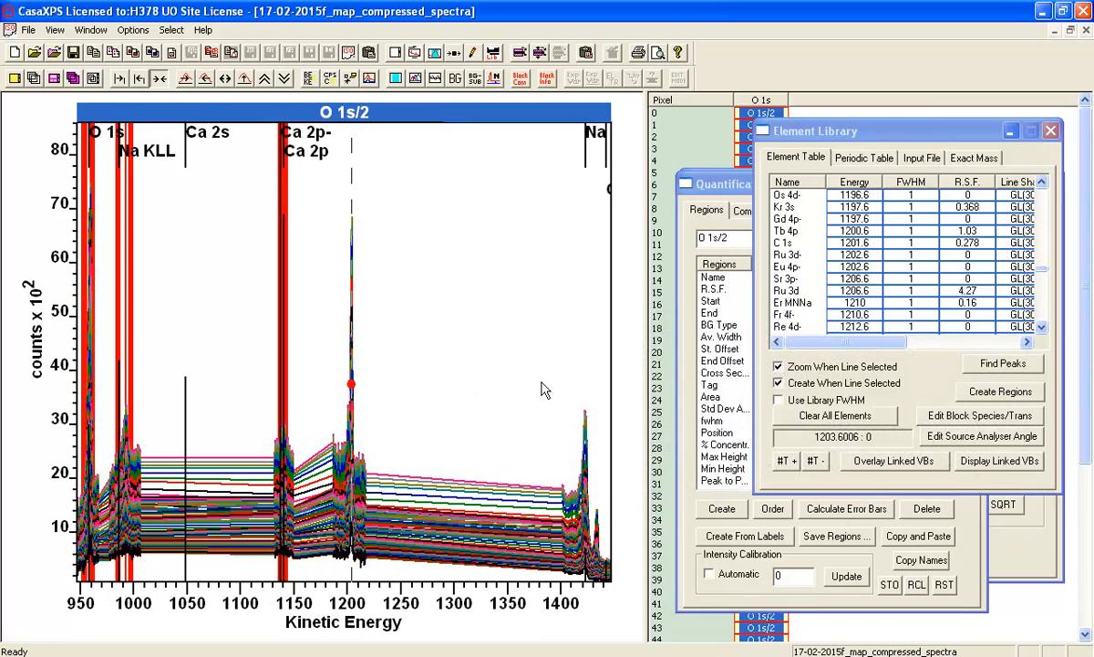
{"action": "left_click", "coordinate": [784, 244]}
{"action": "left_click_drag", "start_coordinate": [79, 296], "coordinate": [266, 297]}
{"action": "left_click_drag", "start_coordinate": [594, 310], "coordinate": [416, 305]}
- Create a Ni 3p region from the element table and narrow it to about 1414.5–1427.3 kinetic energy
{"action": "left_click", "coordinate": [158, 78]}
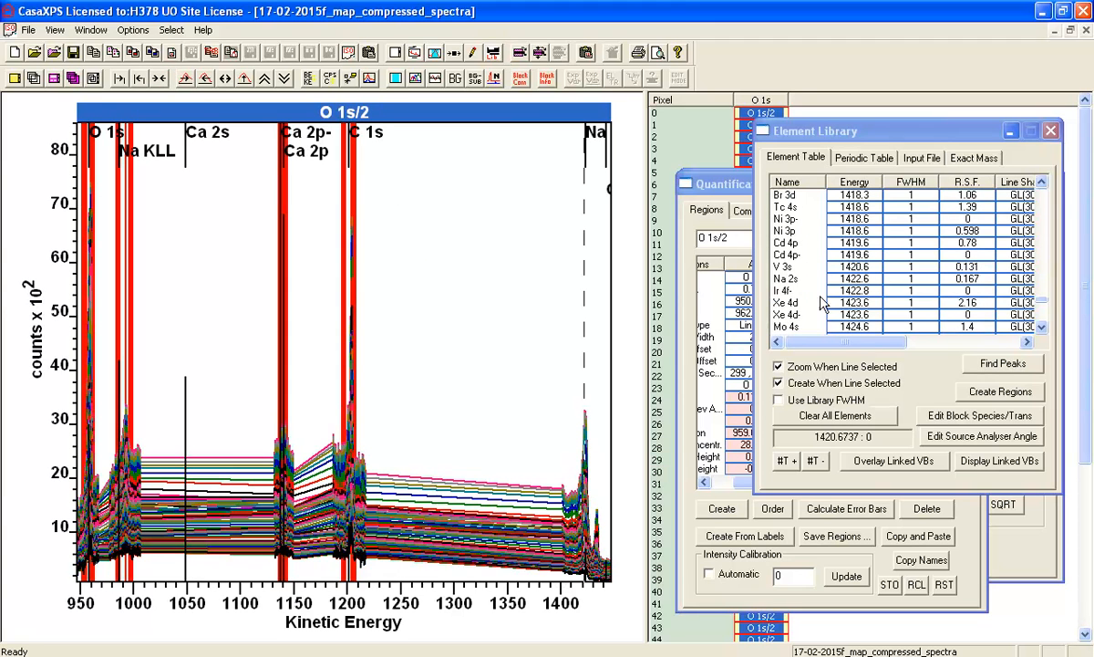
{"action": "left_click", "coordinate": [795, 232]}
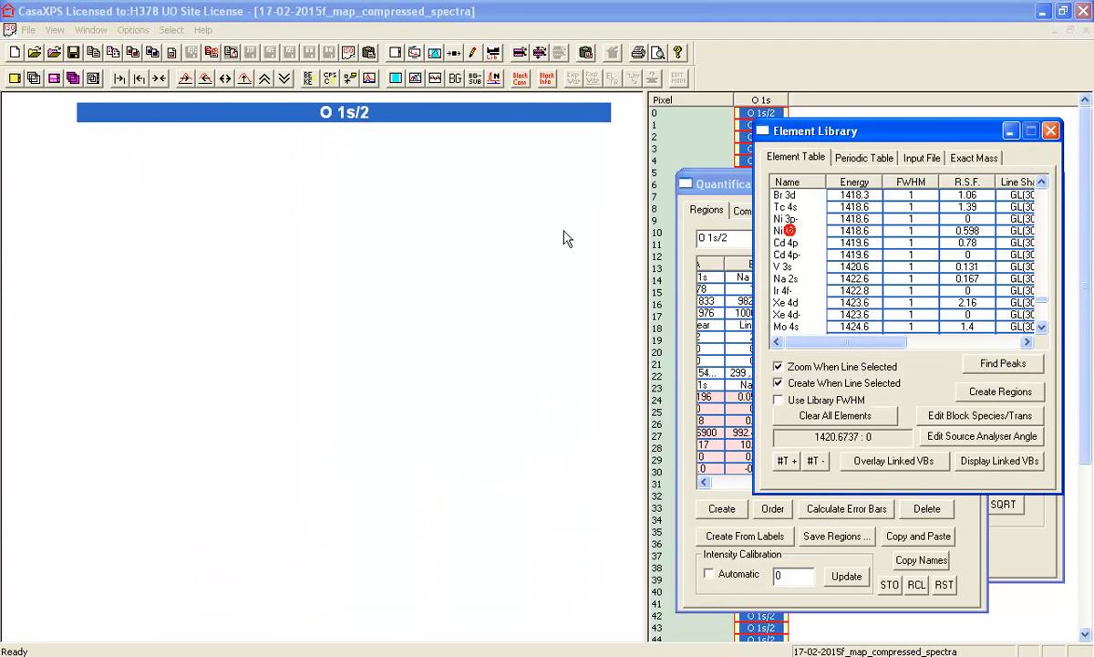
{"action": "left_click_drag", "start_coordinate": [93, 301], "coordinate": [303, 294]}
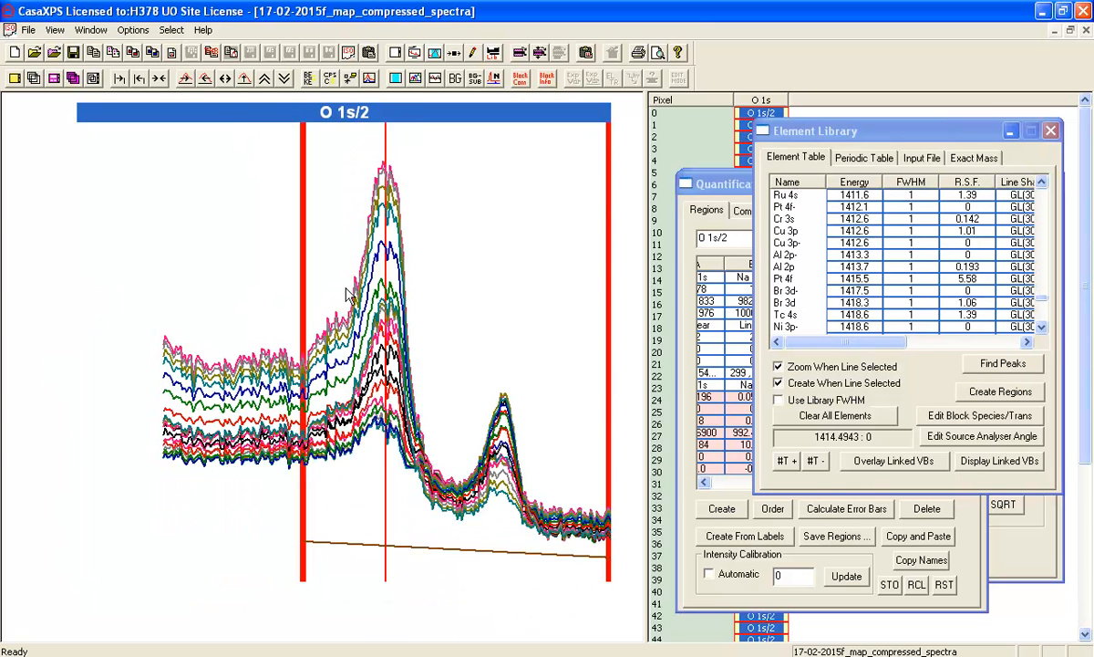
{"action": "left_click_drag", "start_coordinate": [602, 307], "coordinate": [441, 309]}
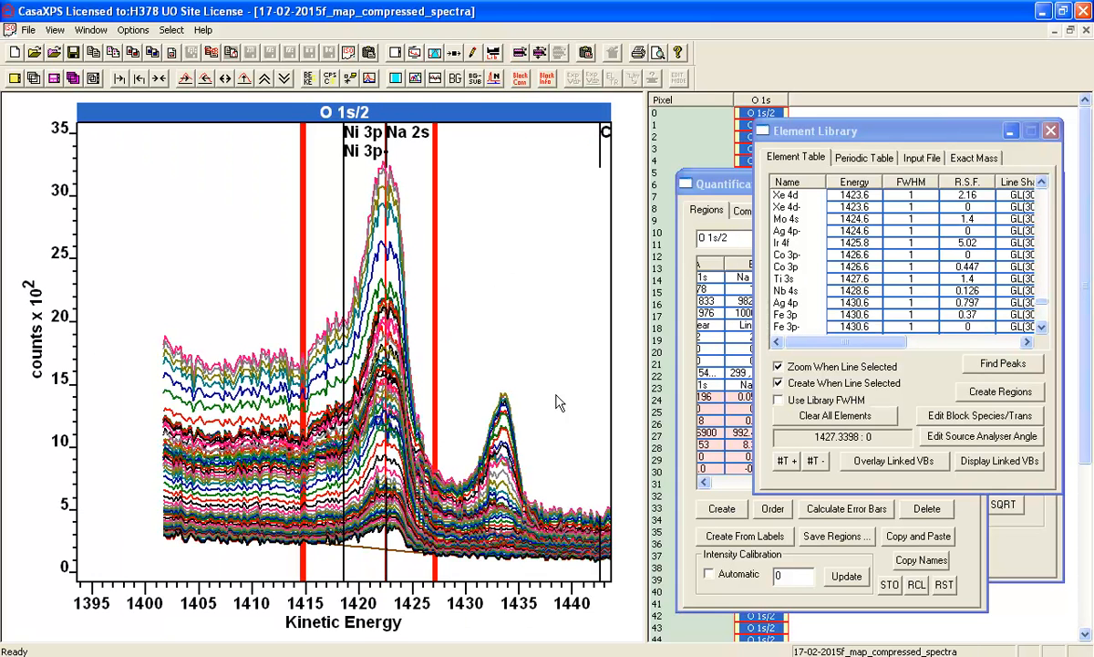
- Create an Fe 3p region for the small peak beside Ni 3p, with limits at about 1428.7–1438.5 kinetic energy
{"action": "left_click", "coordinate": [504, 401]}
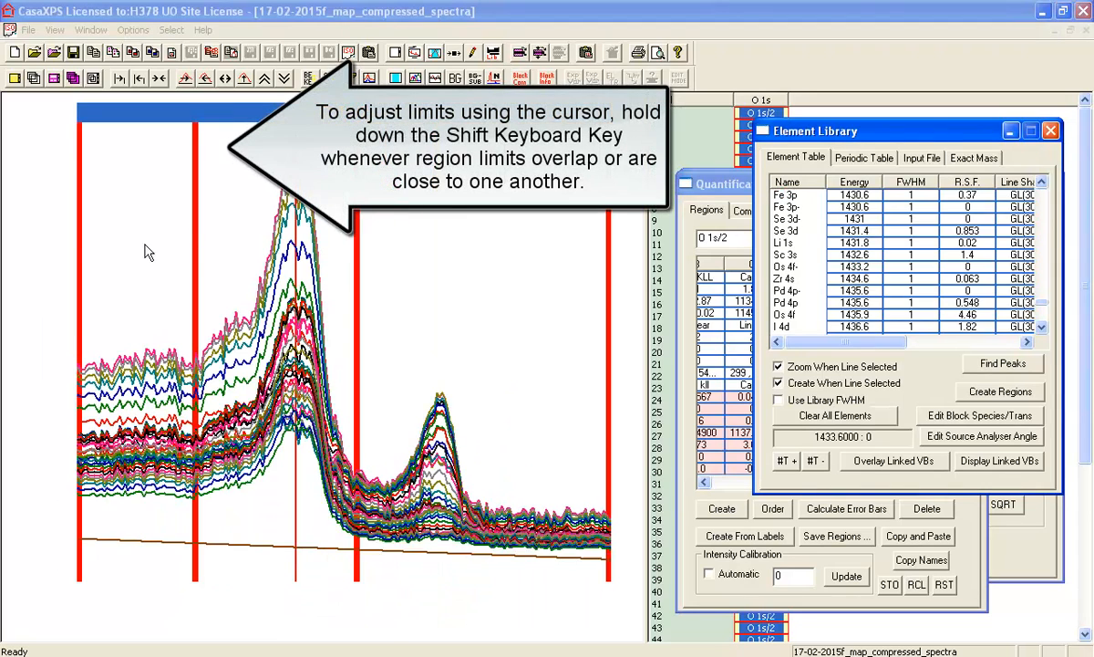
{"action": "left_click", "coordinate": [379, 277]}
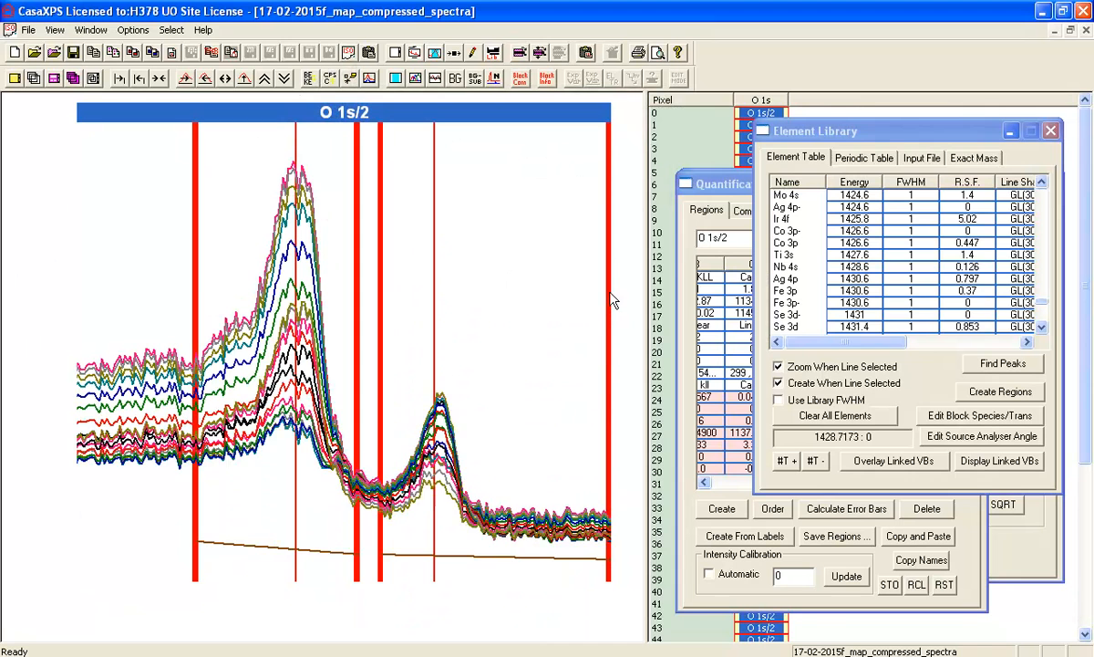
{"action": "left_click", "coordinate": [504, 298]}
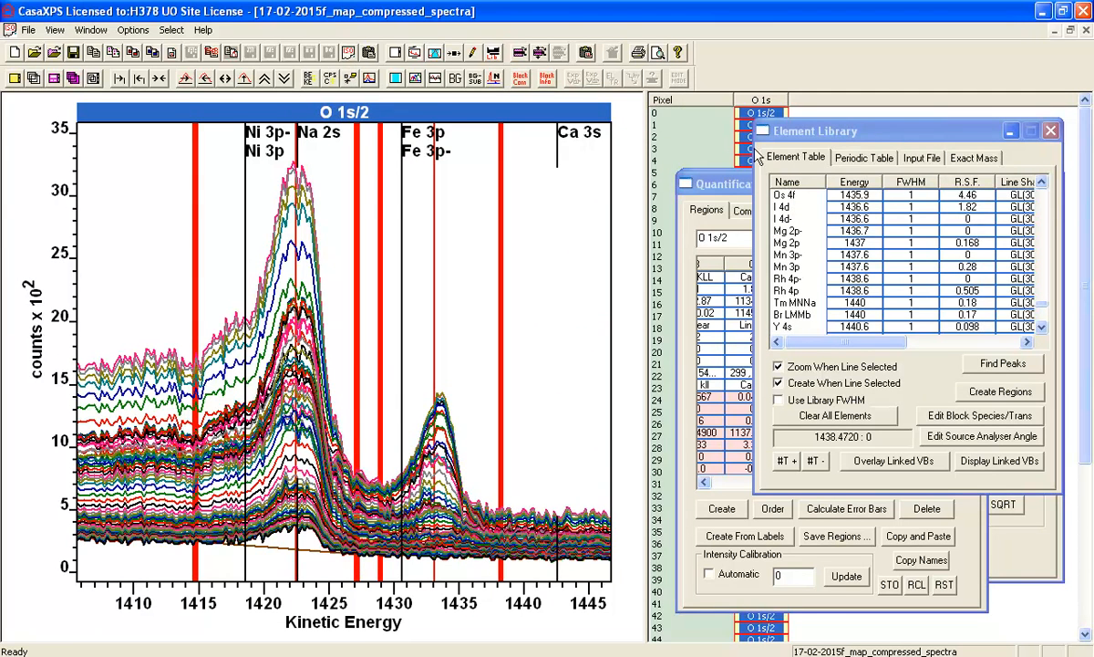
- Clear all element markers from the spectra plot and close the Element Library
{"action": "left_click", "coordinate": [1051, 130]}
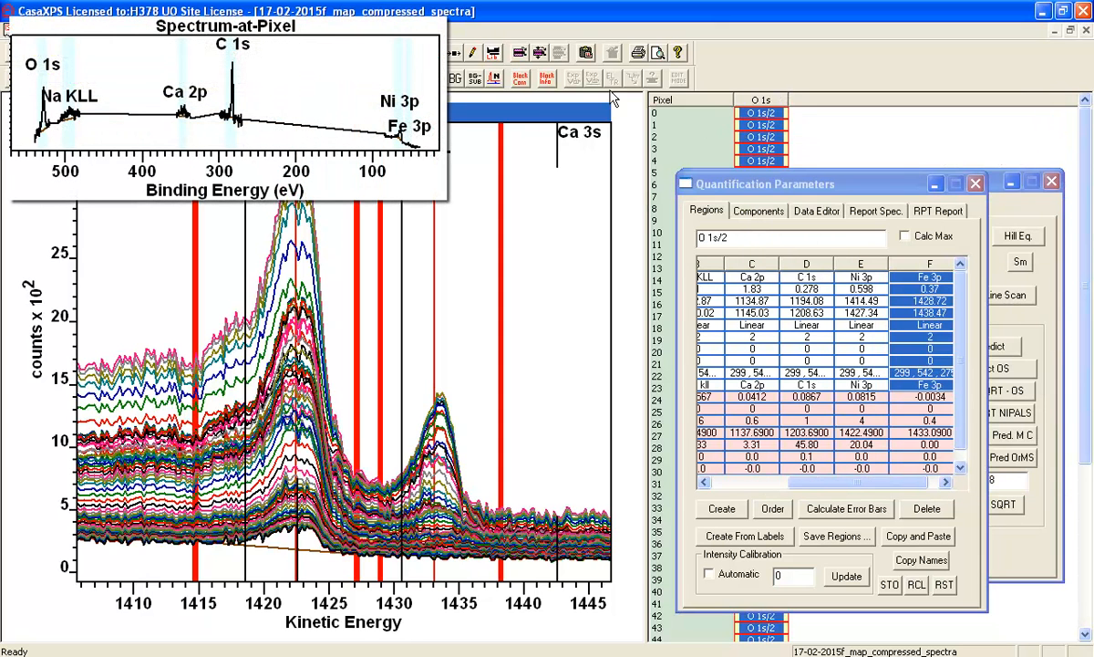
{"action": "left_click", "coordinate": [467, 52]}
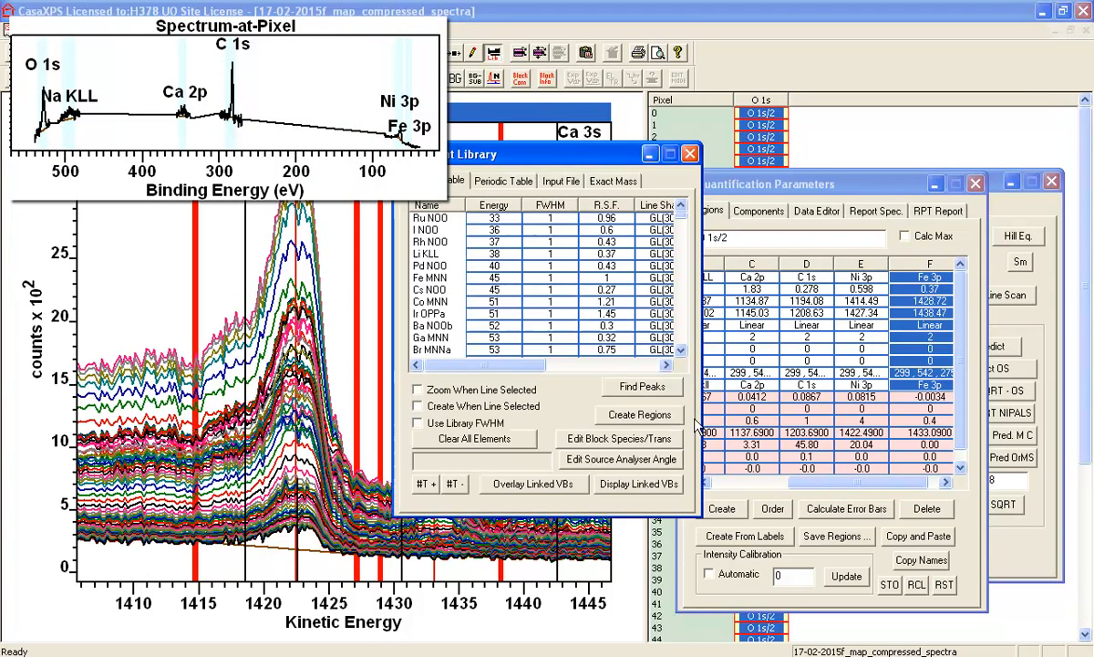
{"action": "left_click", "coordinate": [515, 441]}
{"action": "left_click", "coordinate": [690, 157]}
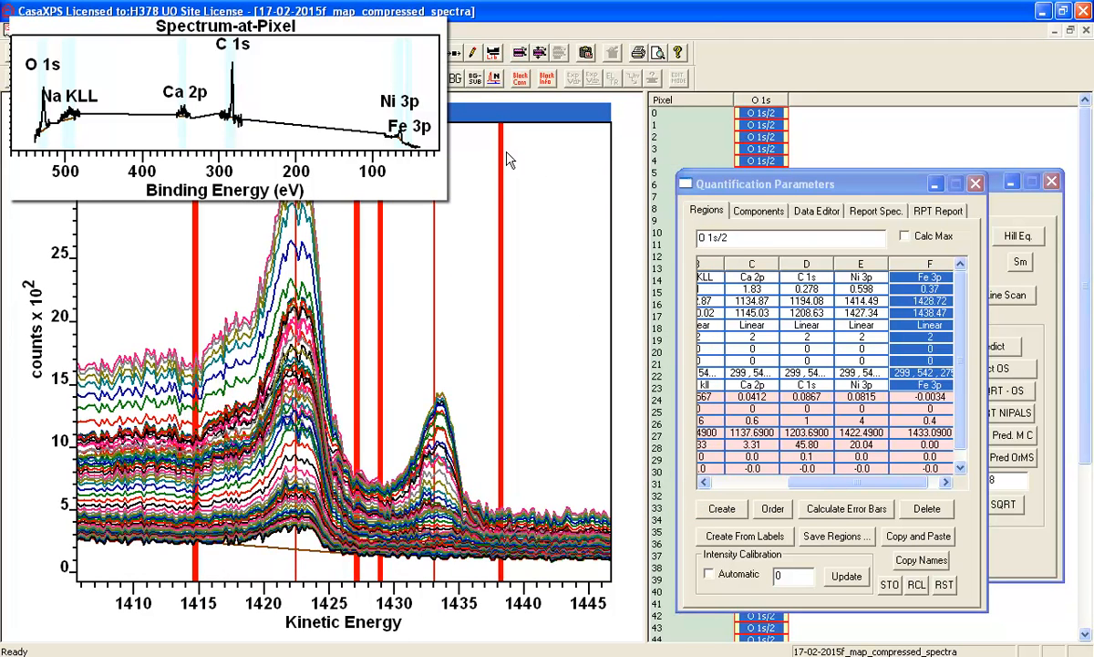
- Propagate the quantification regions to all selected pixel spectra and convert the regions to images
{"action": "right_click", "coordinate": [397, 215]}
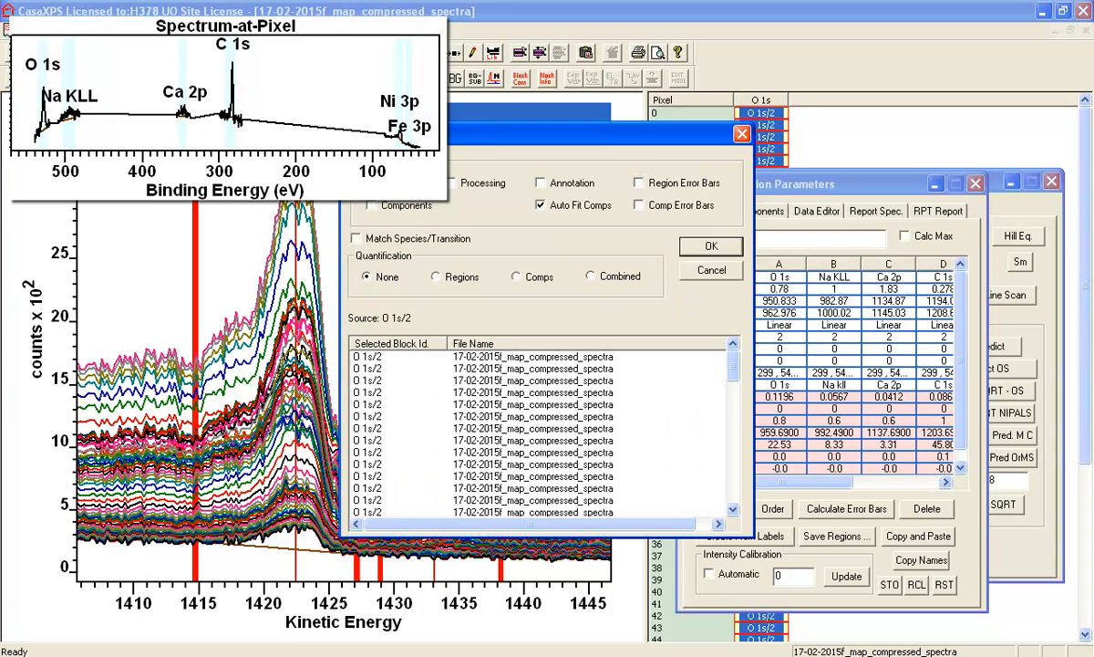
{"action": "left_click", "coordinate": [710, 245]}
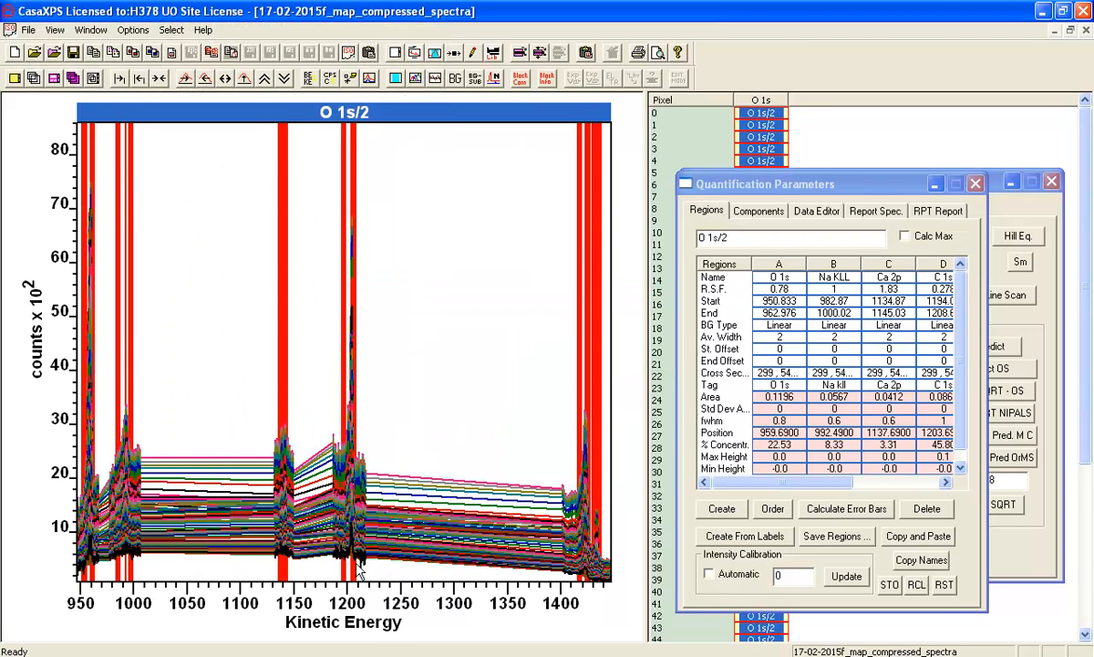
{"action": "left_click_drag", "start_coordinate": [732, 183], "coordinate": [850, 261]}
{"action": "left_click", "coordinate": [801, 187]}
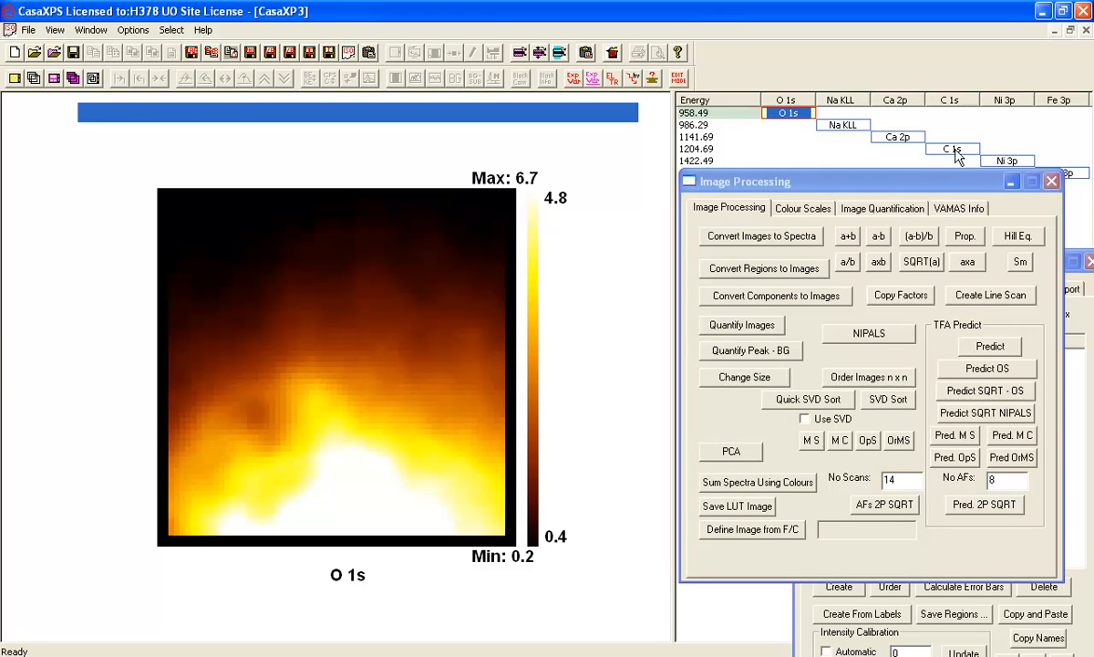
- Overlay all six region images and quantify them as atomic concentration images
{"action": "left_click", "coordinate": [693, 99]}
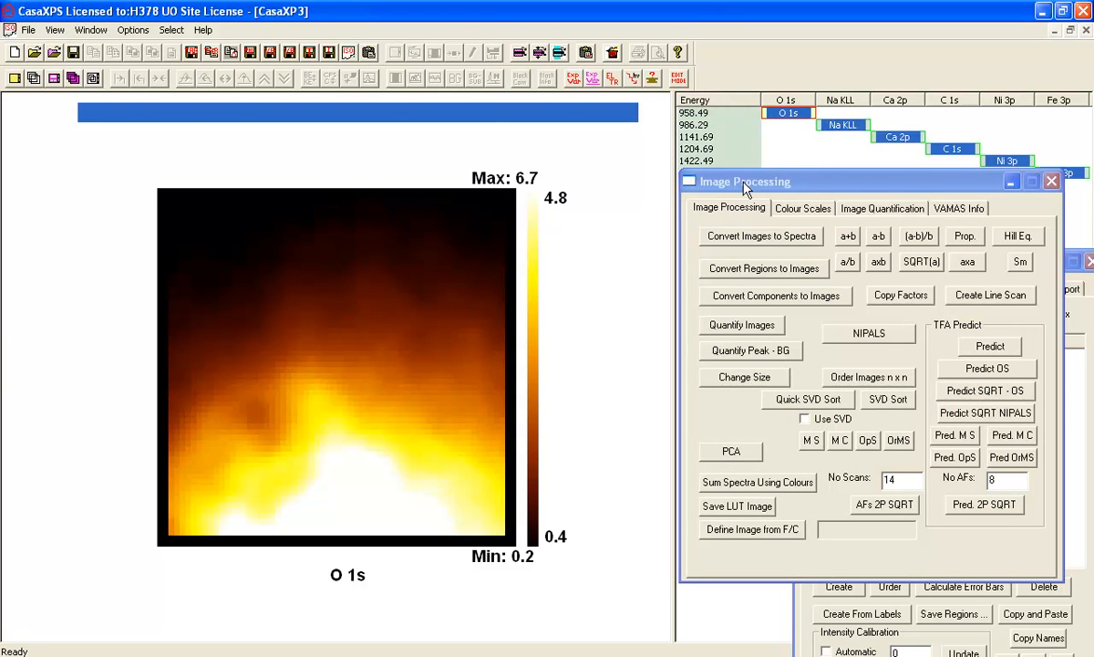
{"action": "left_click_drag", "start_coordinate": [745, 187], "coordinate": [750, 205]}
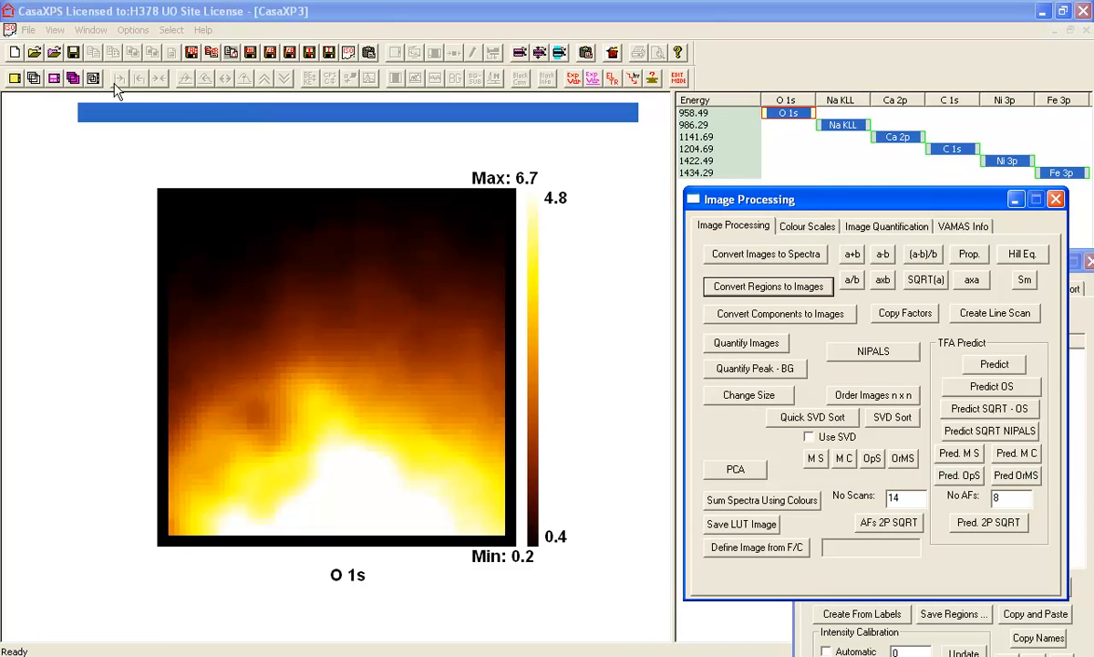
{"action": "left_click", "coordinate": [37, 78]}
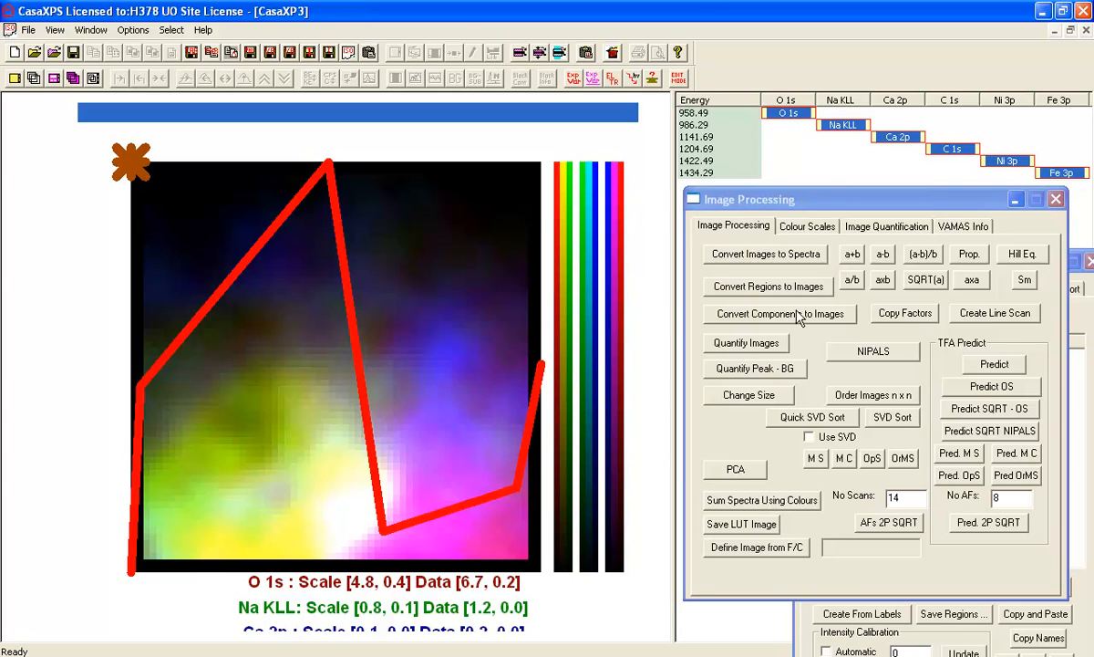
{"action": "left_click", "coordinate": [708, 343]}
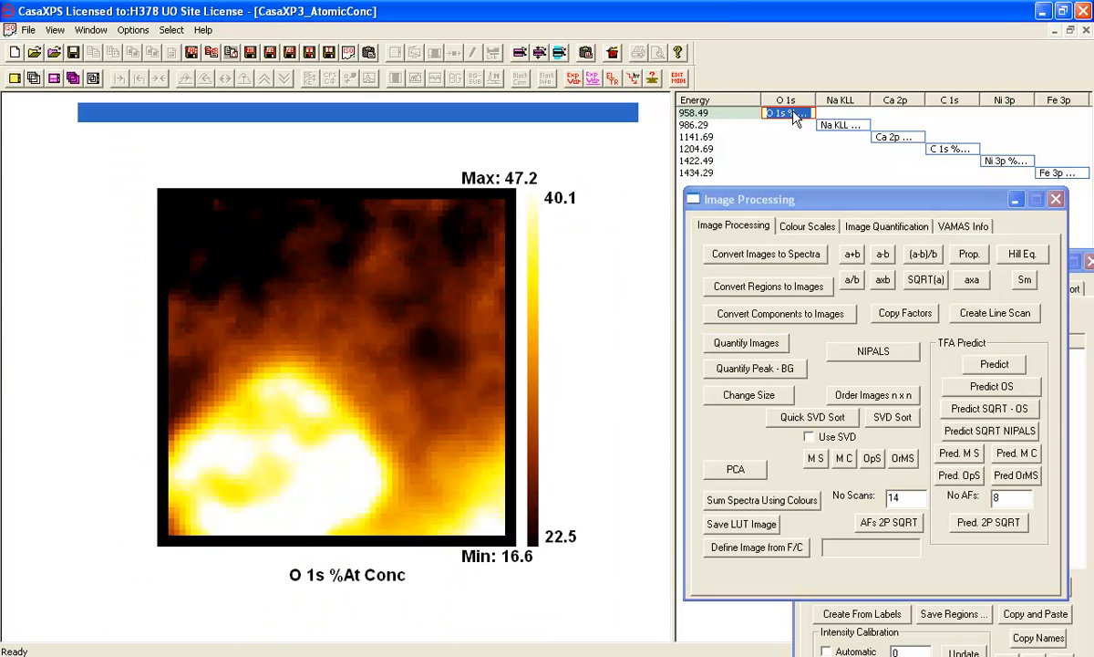
- Display the Na KLL, Ca 2p, C 1s and Ni 3p atomic concentration images one after another
{"action": "left_click", "coordinate": [830, 125]}
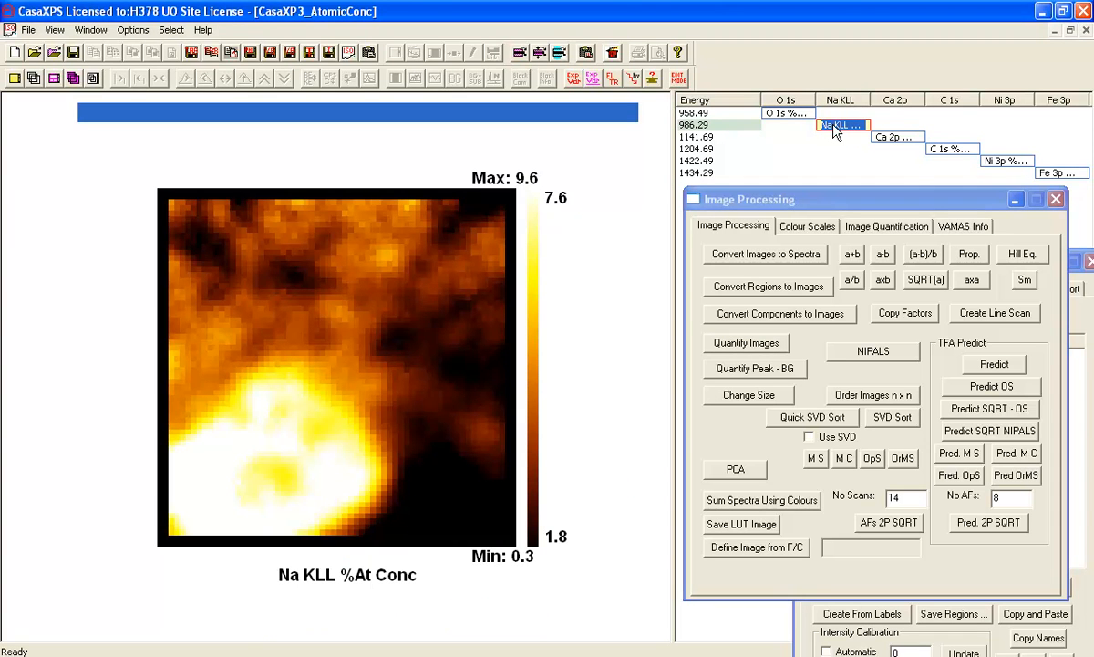
{"action": "left_click", "coordinate": [892, 136]}
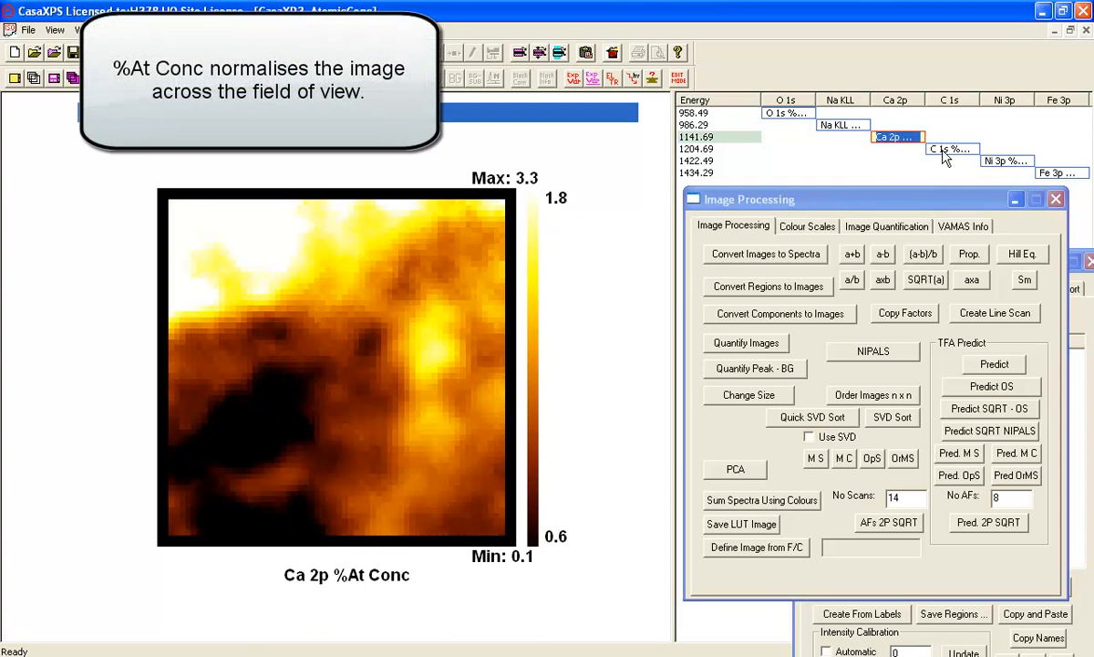
{"action": "left_click", "coordinate": [937, 152]}
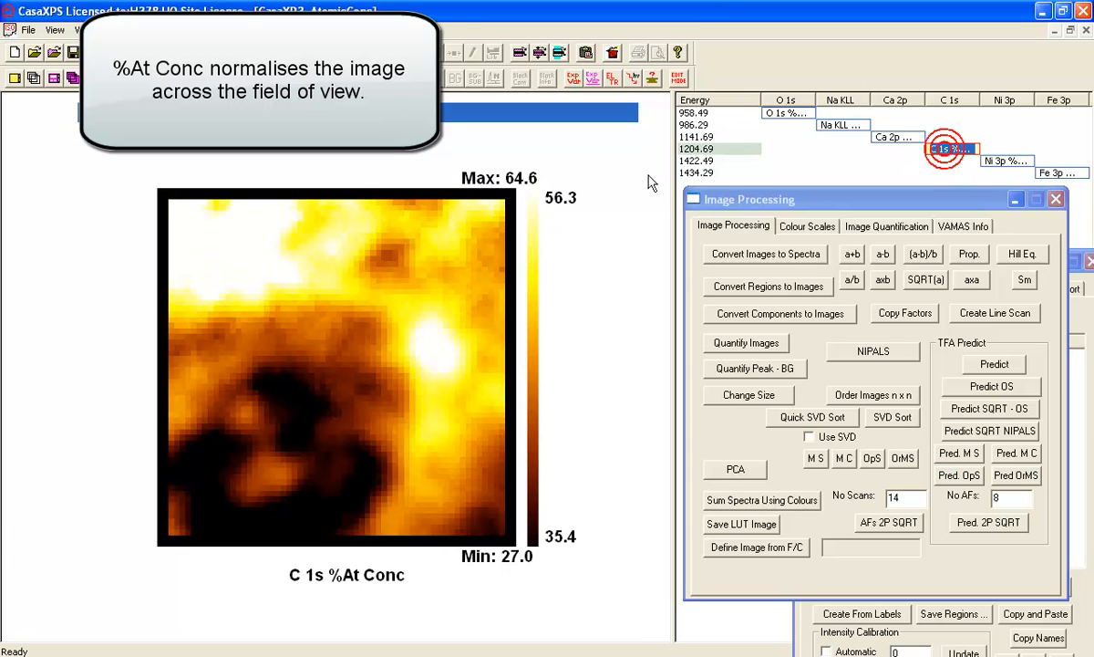
{"action": "left_click", "coordinate": [1011, 162]}
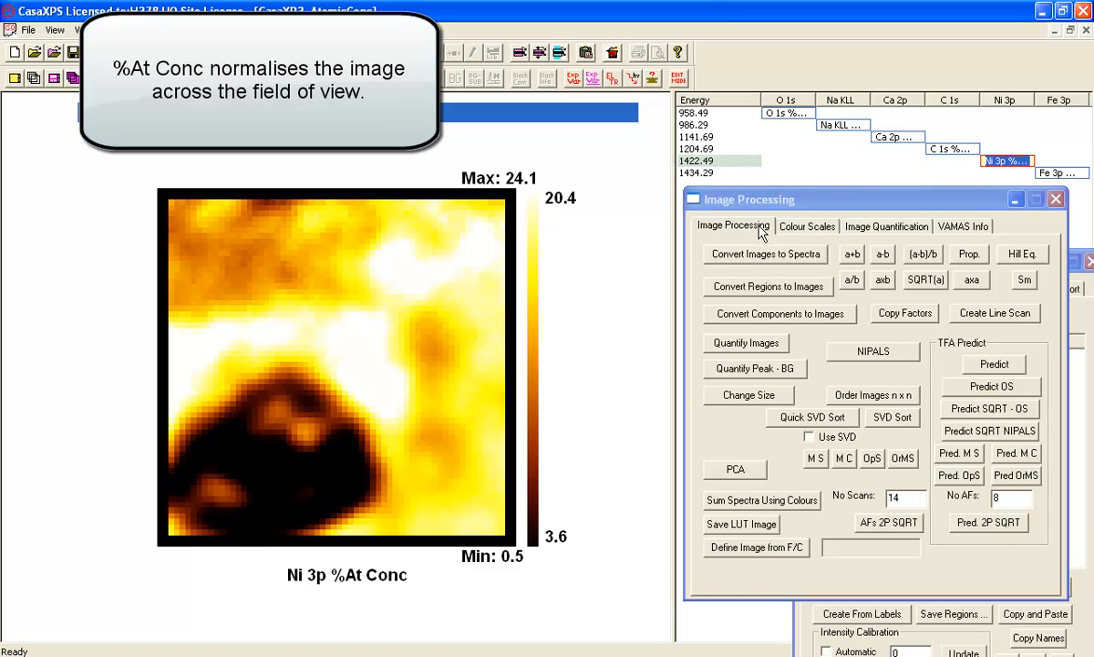
- Apply the False colour scale to the Ni 3p atomic concentration image
{"action": "left_click", "coordinate": [807, 226]}
{"action": "left_click", "coordinate": [965, 332]}
{"action": "left_click", "coordinate": [1009, 253]}
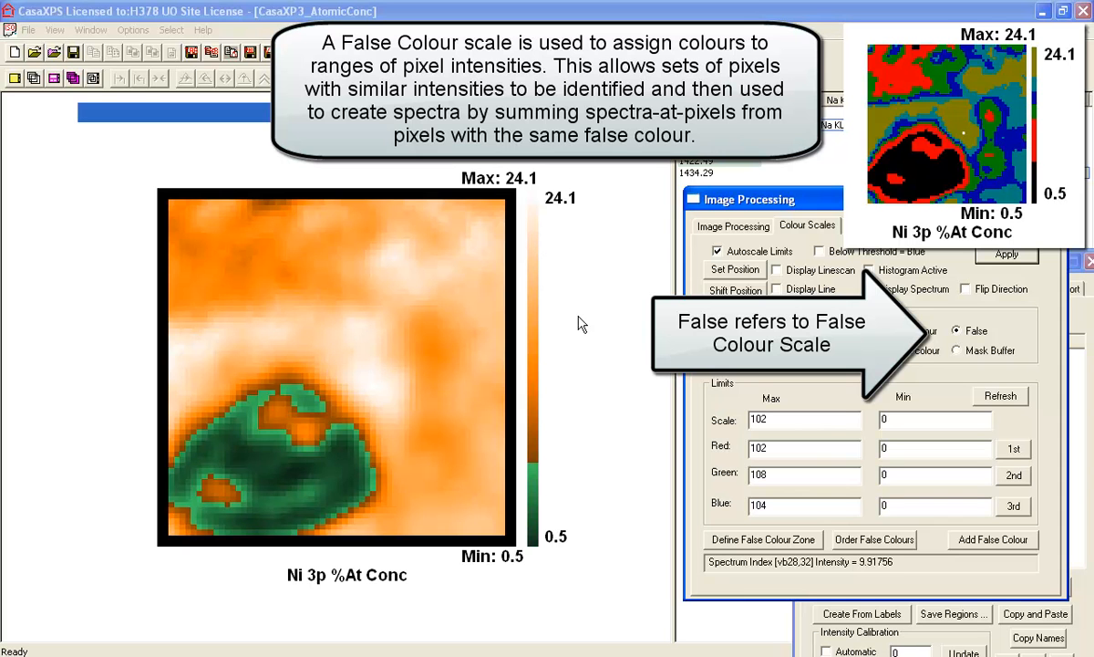
- Add six histogram-equalized false colours across the full Ni 3p intensity range and define the mask image from them
{"action": "left_click_drag", "start_coordinate": [542, 552], "coordinate": [523, 176]}
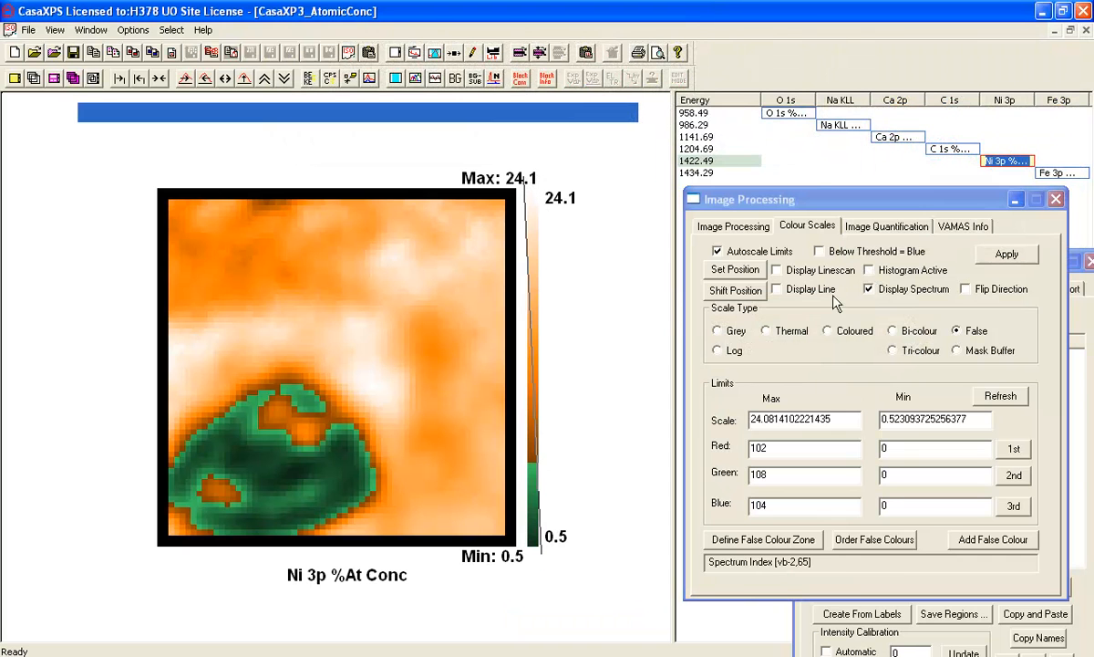
{"action": "left_click", "coordinate": [968, 543]}
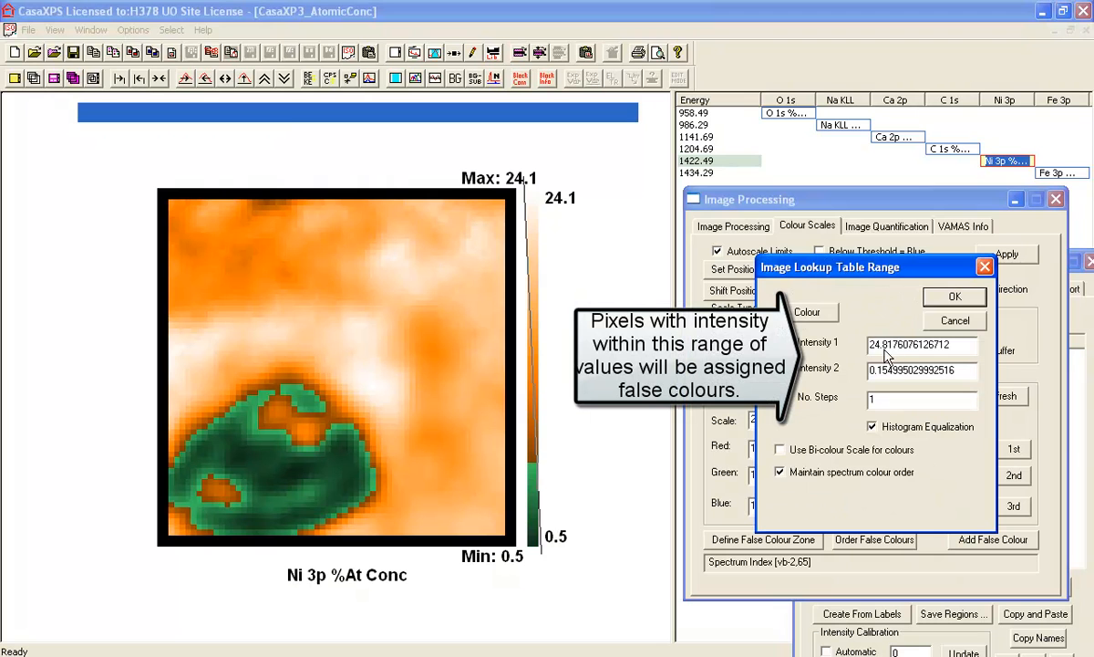
{"action": "type", "text": "6"}
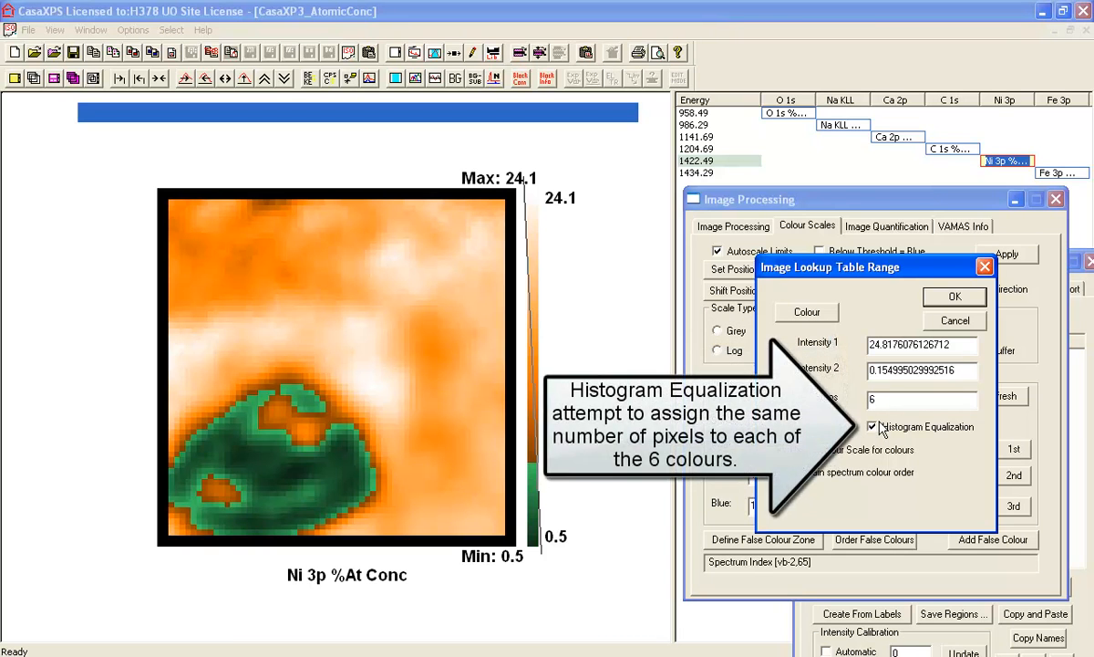
{"action": "left_click", "coordinate": [955, 298]}
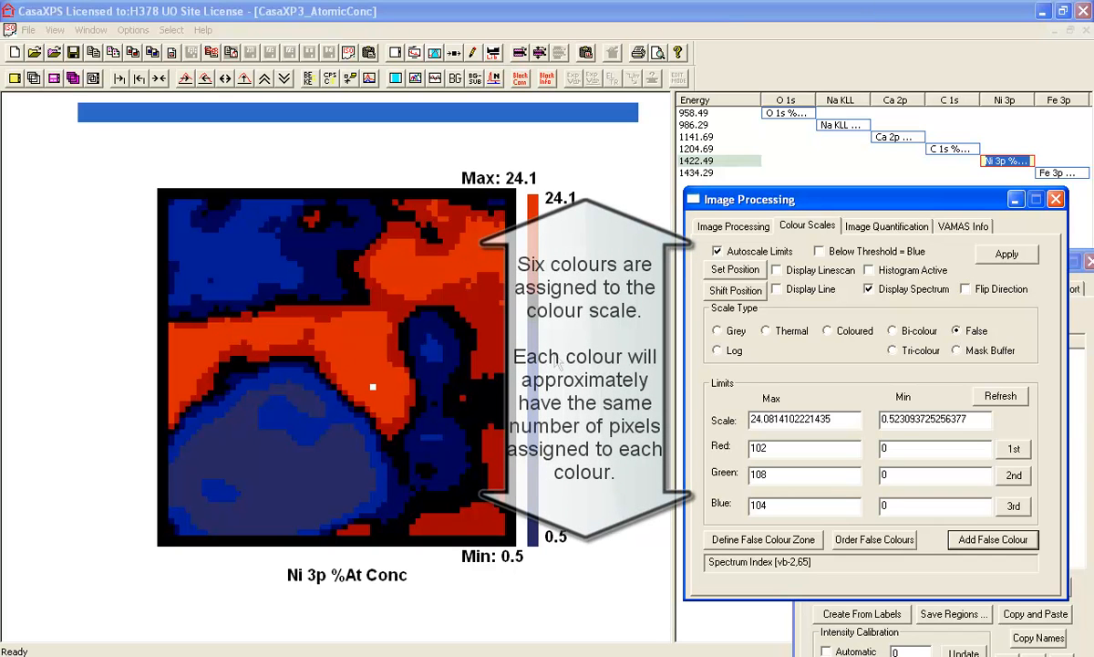
{"action": "left_click", "coordinate": [732, 226]}
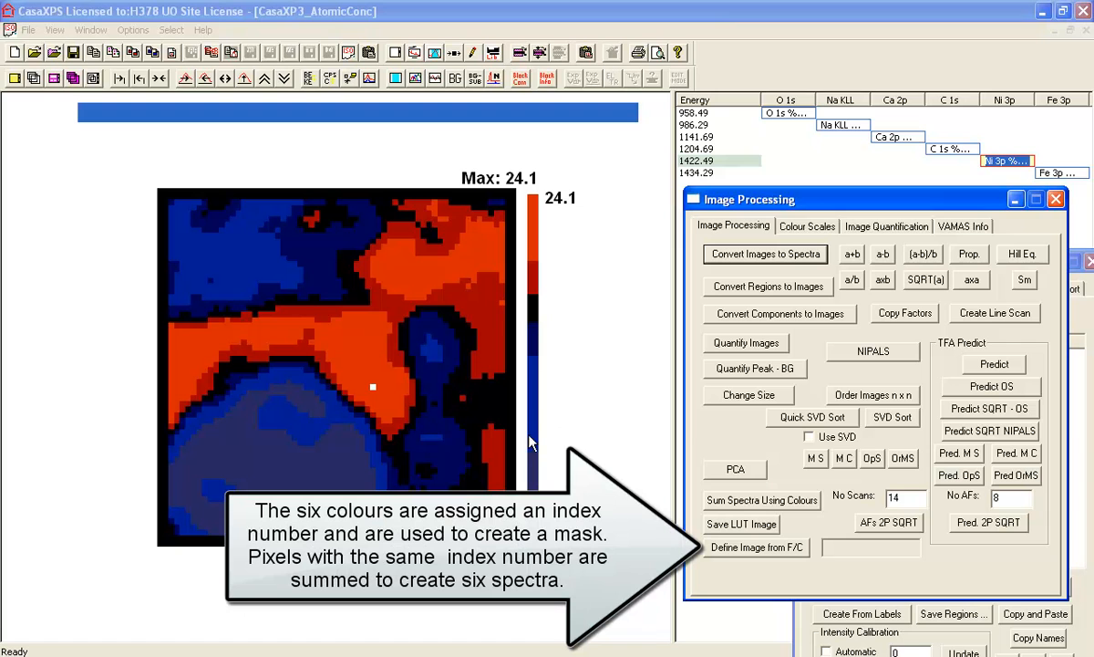
{"action": "left_click", "coordinate": [774, 547]}
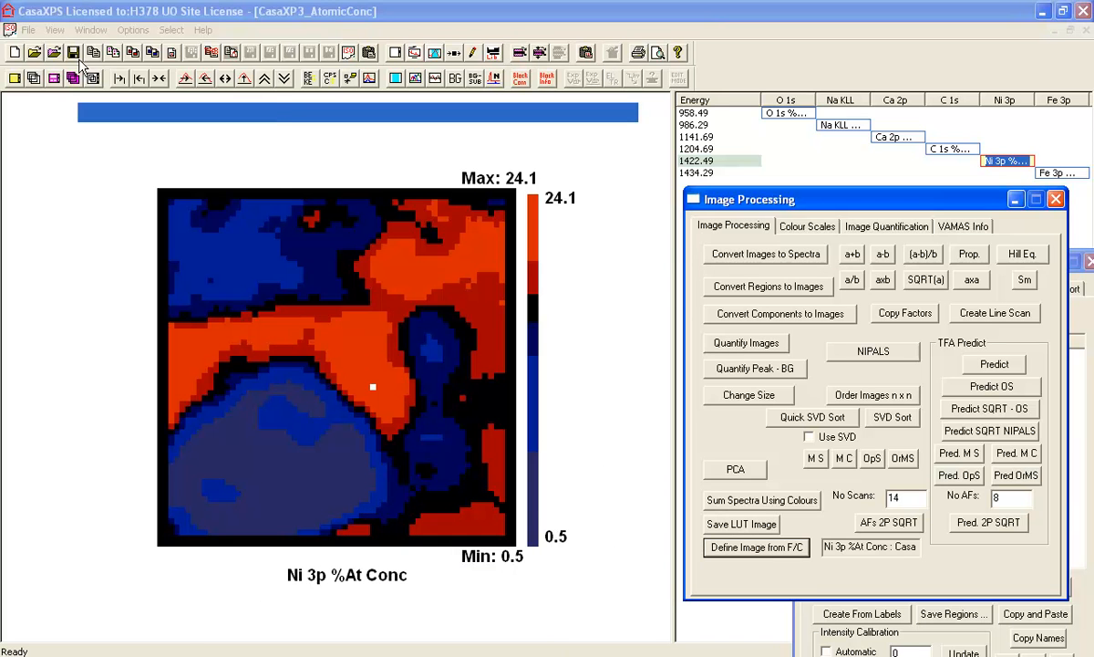
- Switch to the 17-02-2015f_map_compressed.vms data and reset all processing on every overlaid image to its raw state
{"action": "left_click", "coordinate": [90, 29]}
{"action": "left_click", "coordinate": [164, 128]}
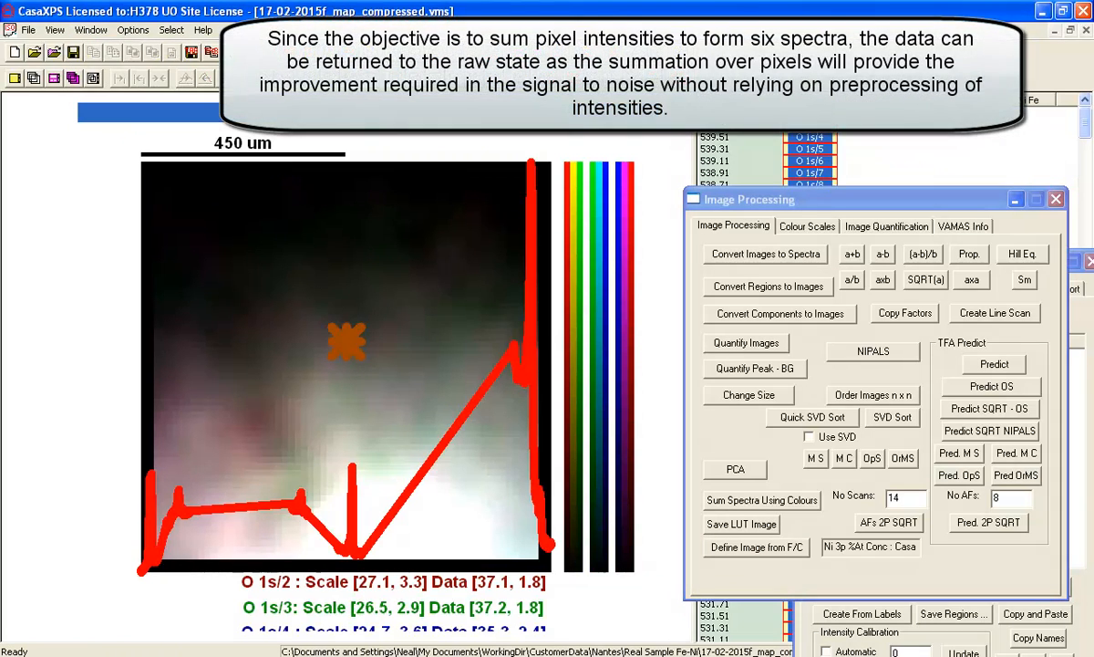
{"action": "left_click", "coordinate": [33, 78]}
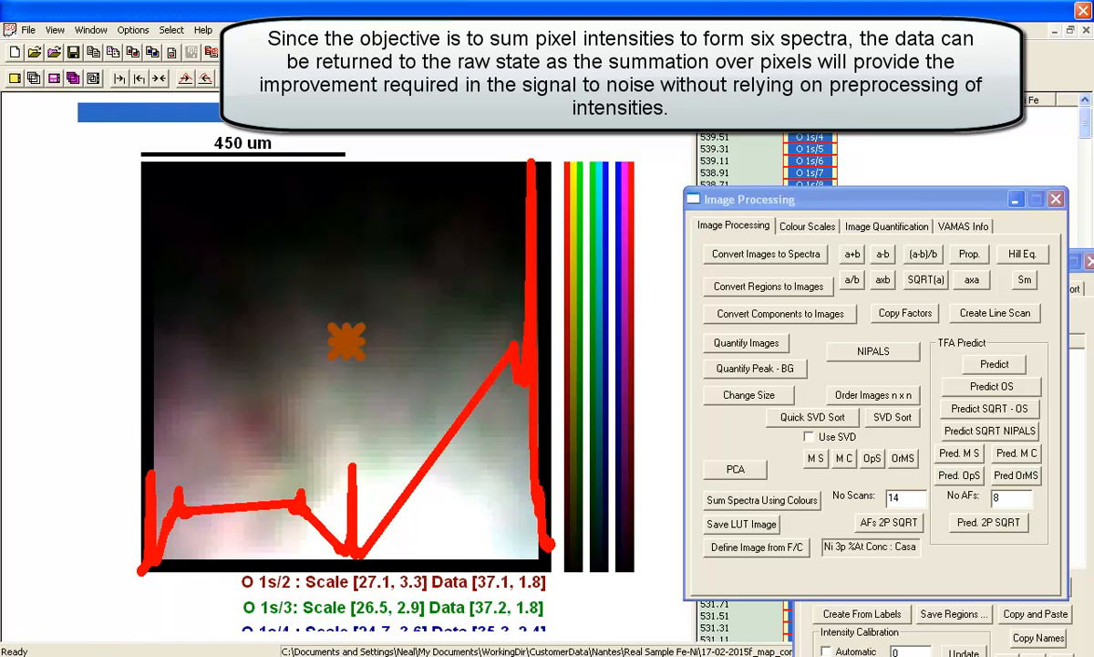
{"action": "left_click", "coordinate": [365, 52]}
{"action": "left_click_drag", "start_coordinate": [602, 148], "coordinate": [939, 208]}
{"action": "left_click", "coordinate": [912, 465]}
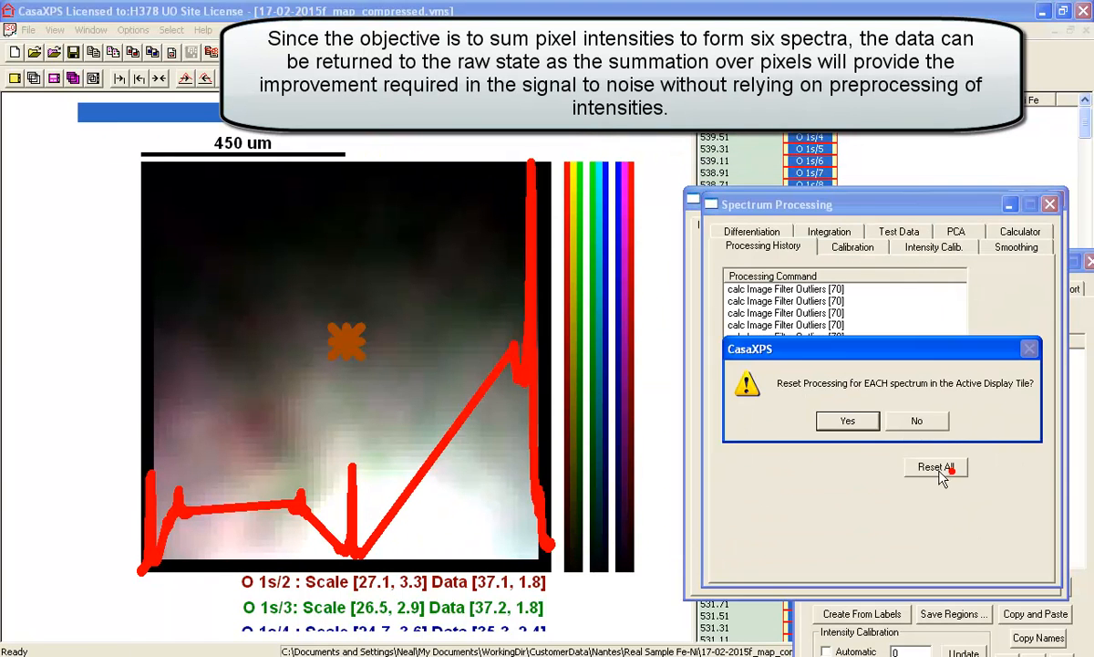
{"action": "left_click", "coordinate": [782, 405]}
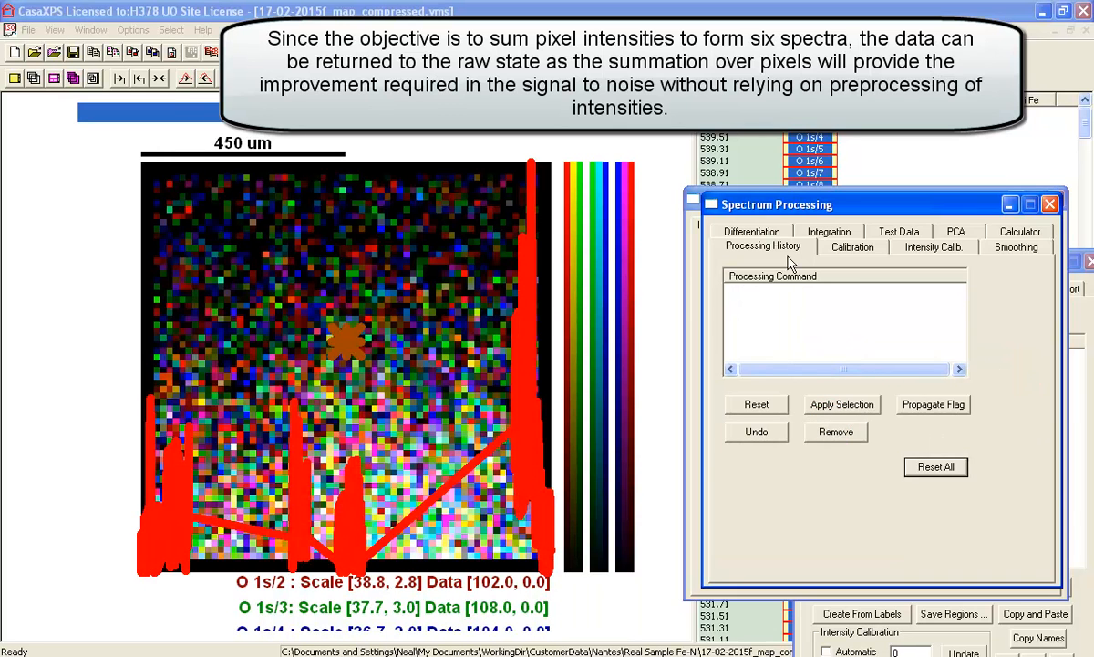
- Convert the raw images to spectra at pixels and sum those spectra using the false colours
{"action": "left_click_drag", "start_coordinate": [777, 207], "coordinate": [786, 216]}
{"action": "left_click", "coordinate": [745, 199]}
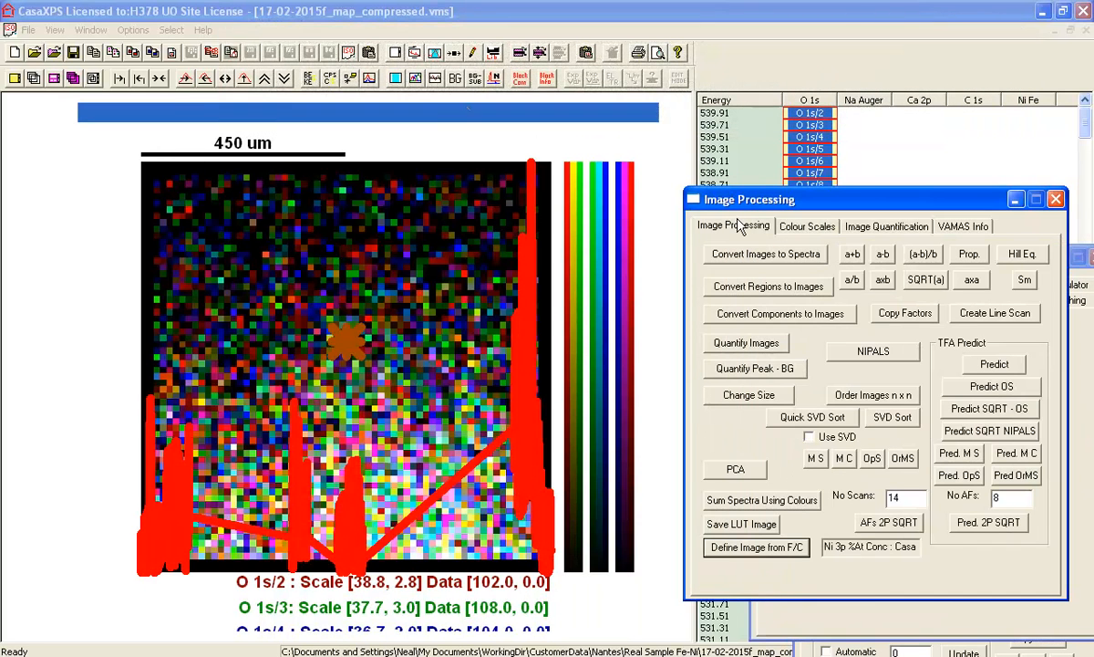
{"action": "left_click", "coordinate": [738, 257]}
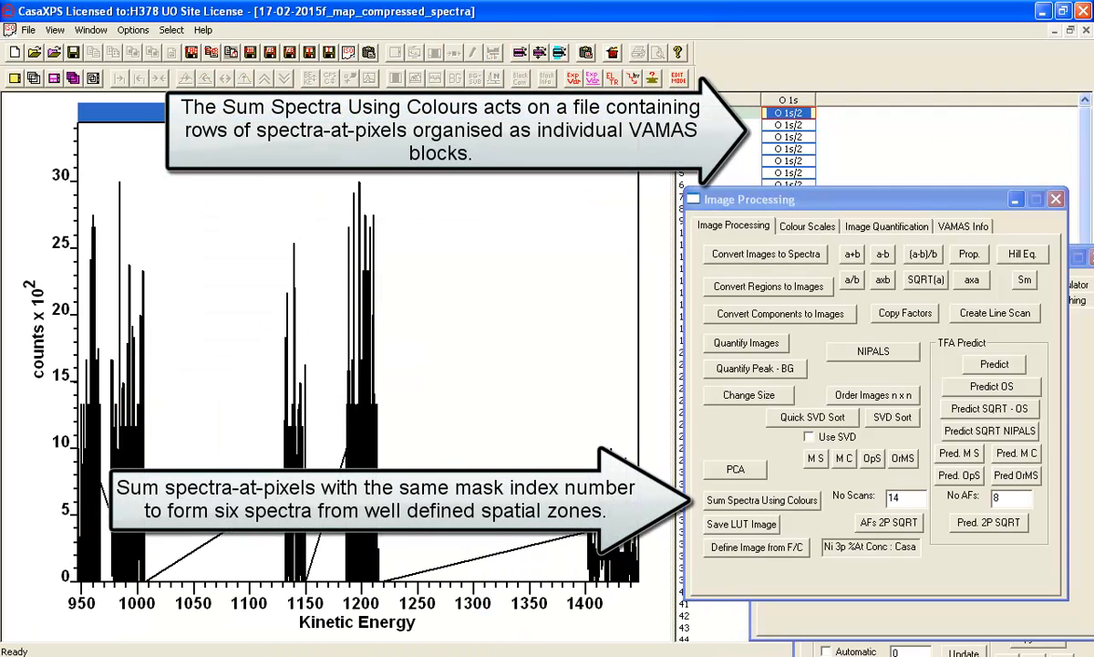
{"action": "left_click", "coordinate": [720, 503]}
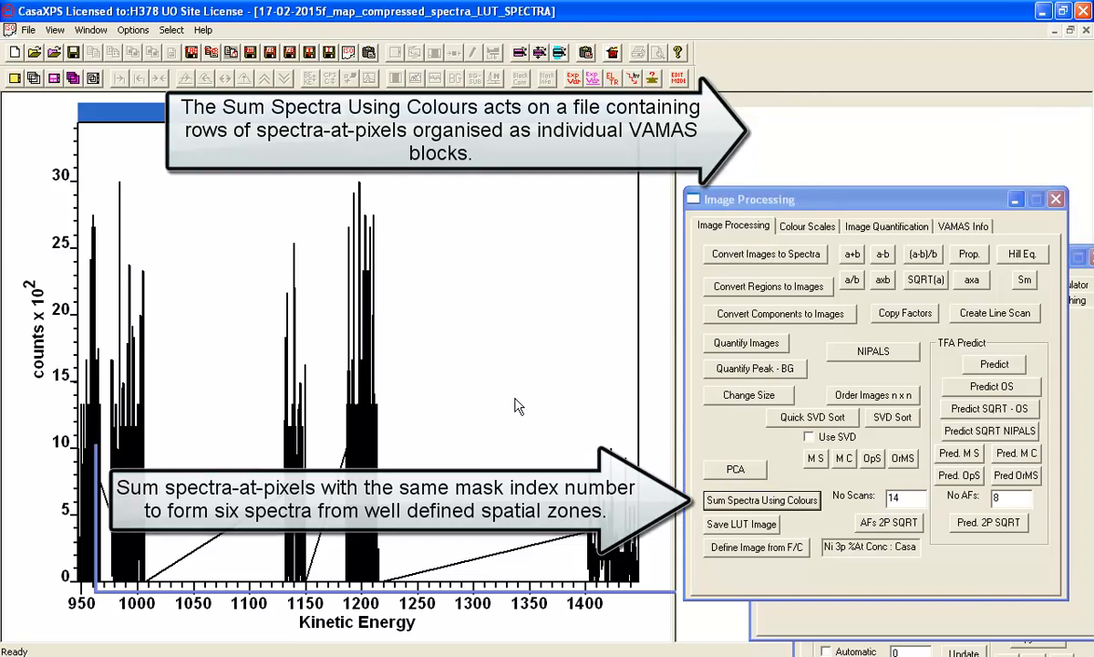
- Overlay the summed spectra for LUT indices 0 and 5 and compare their peaks between about 1405 and 1440 kinetic energy
{"action": "left_click_drag", "start_coordinate": [673, 181], "coordinate": [630, 185]}
{"action": "left_click", "coordinate": [738, 173]}
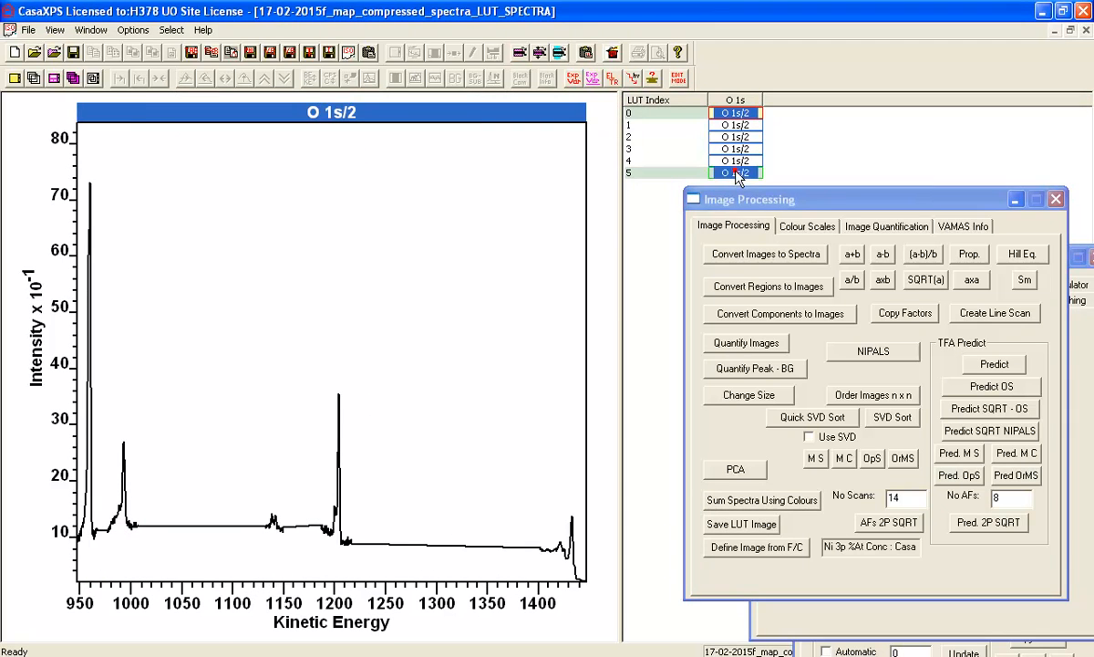
{"action": "left_click", "coordinate": [32, 78]}
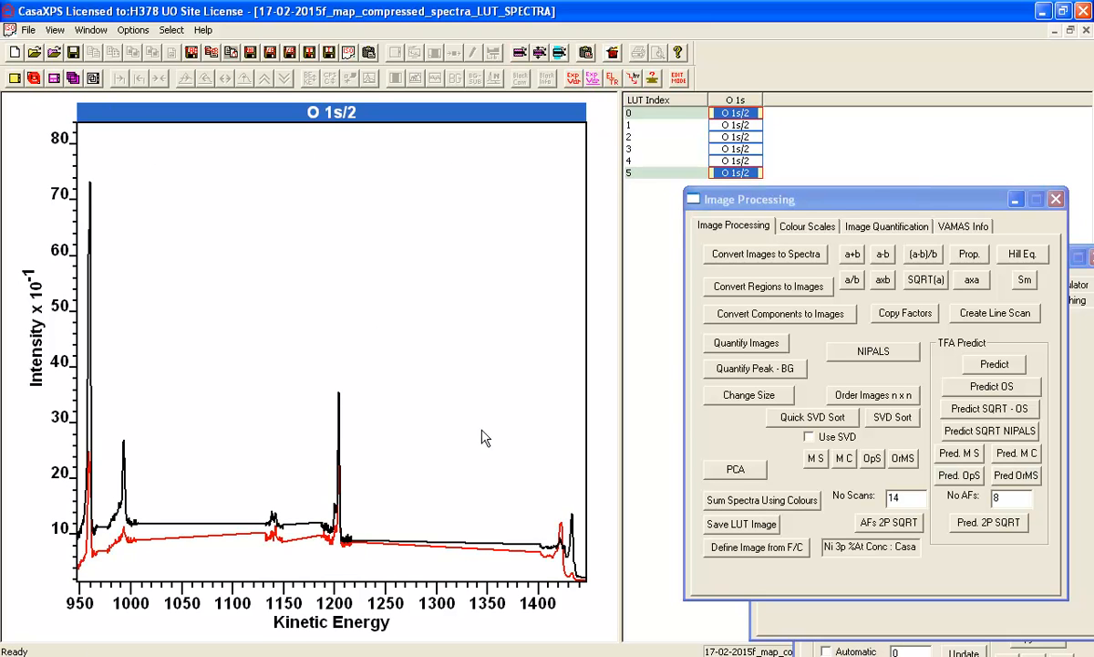
{"action": "left_click_drag", "start_coordinate": [533, 486], "coordinate": [584, 570]}
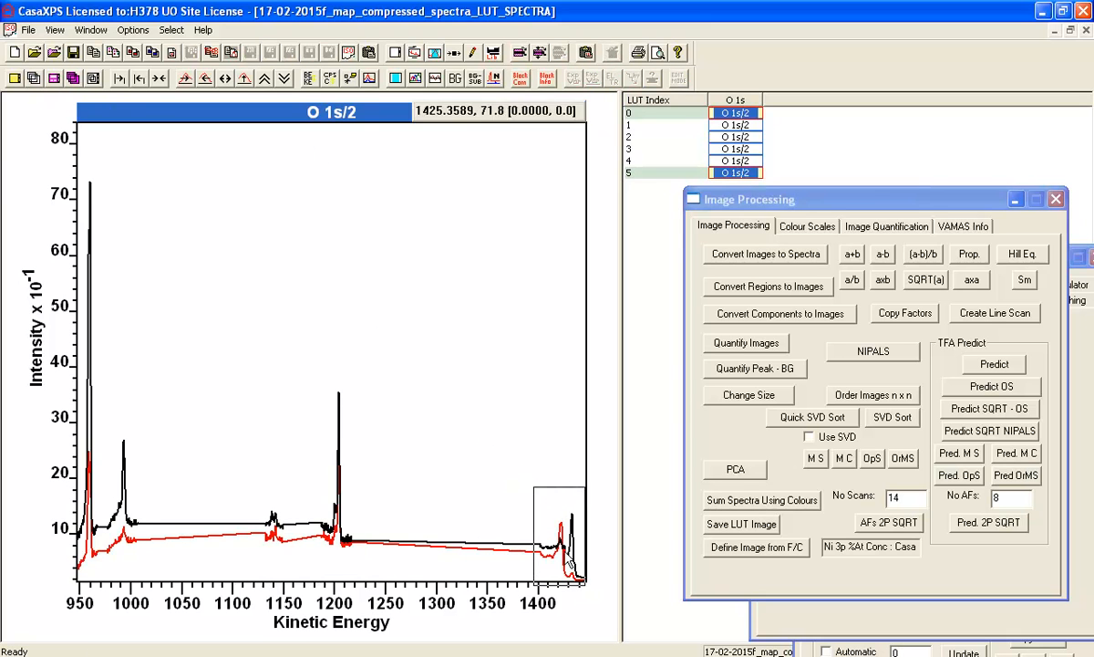
{"action": "left_click", "coordinate": [548, 529]}
{"action": "left_click_drag", "start_coordinate": [172, 179], "coordinate": [556, 583]}
{"action": "left_click", "coordinate": [533, 488]}
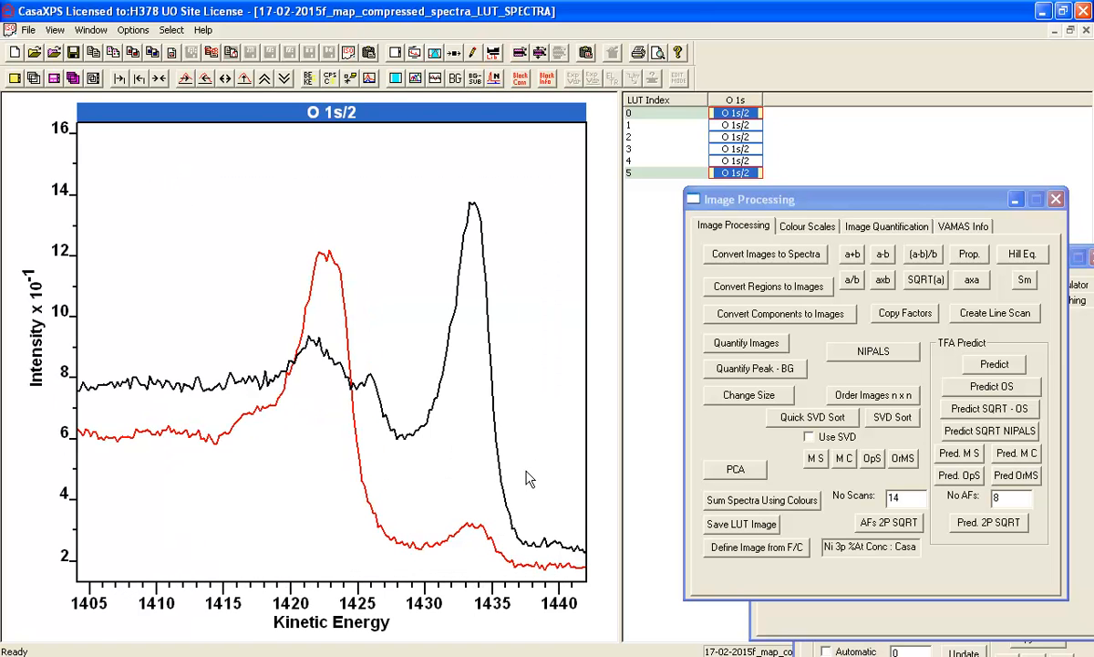